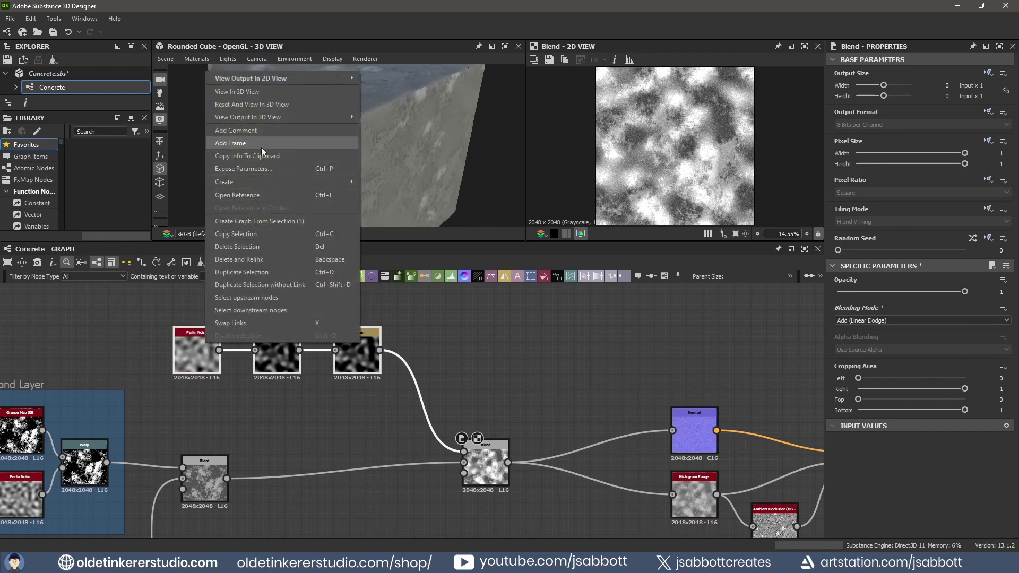
Add a frame titled "Third Layer" around the selected Perlin Noise, Levels and Sharpen nodes.
click(262, 143)
text(Third Layer)
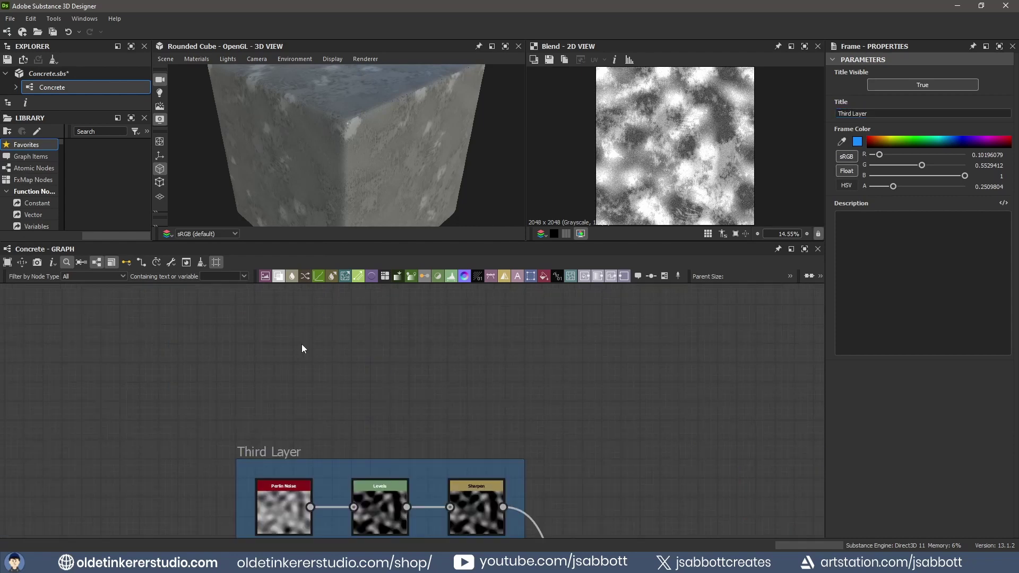
Add a Grunge Leaky Paint node above the Third Layer frame.
key(space)
text(grung)
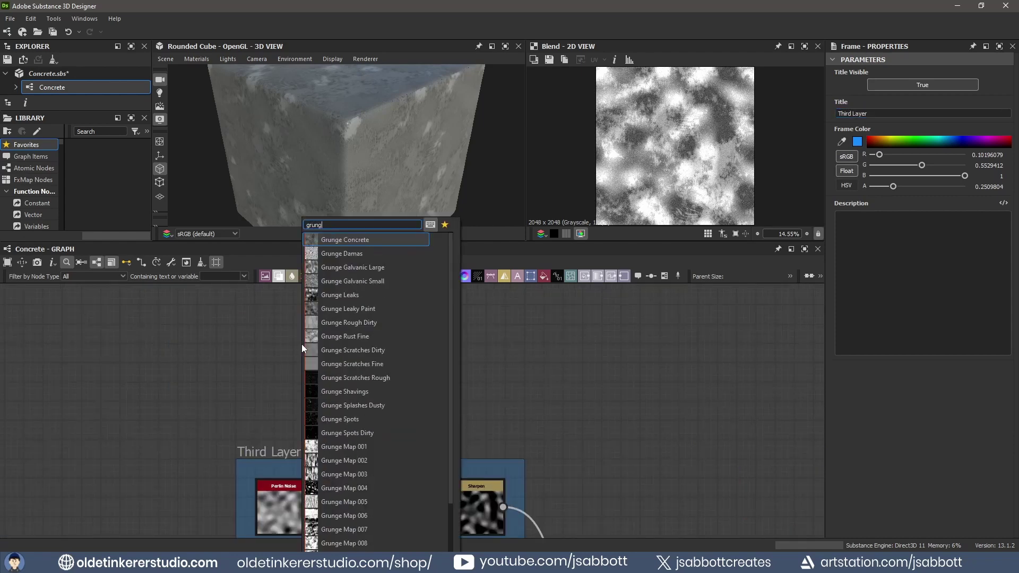
text(e map)
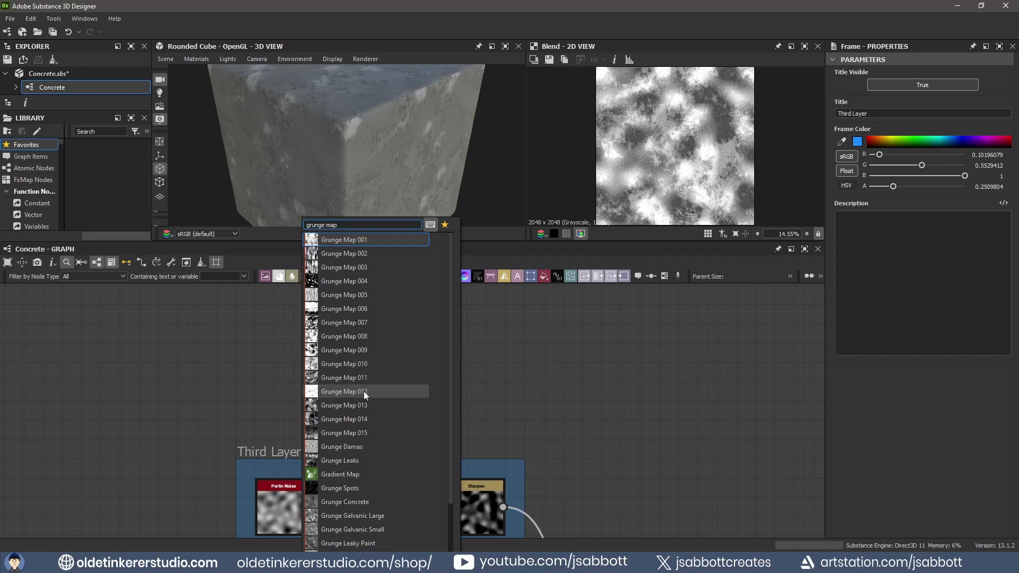
click(346, 543)
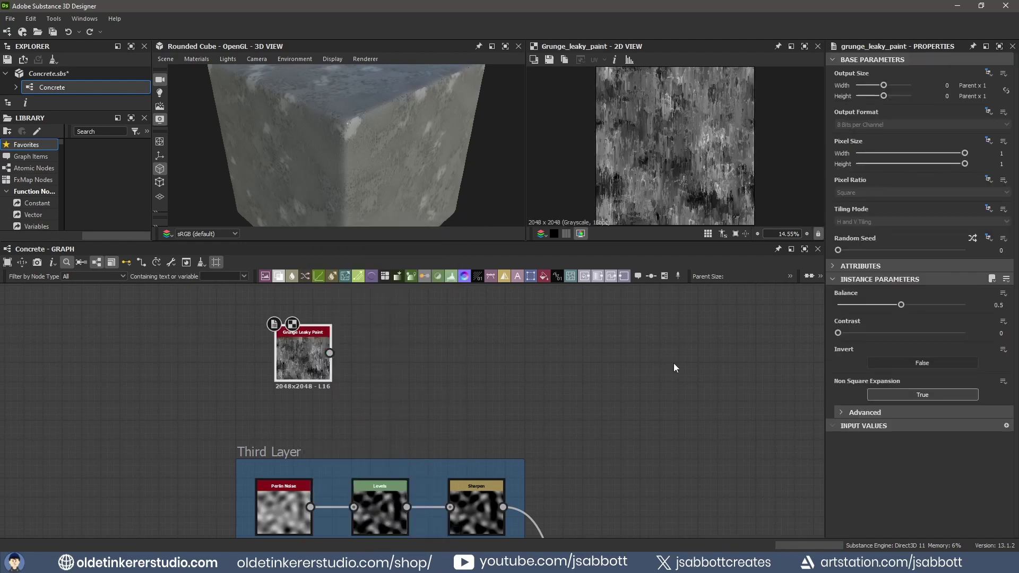
Set the Grunge Leaky Paint node's Balance to 0.75.
drag(900, 306, 927, 310)
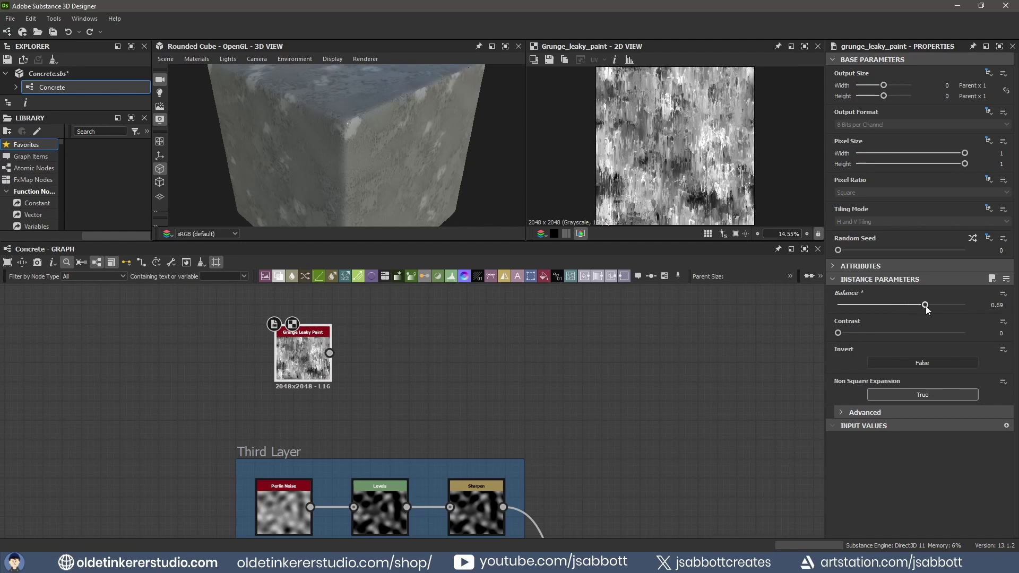
double_click(998, 305)
text(0.75)
key(Return)
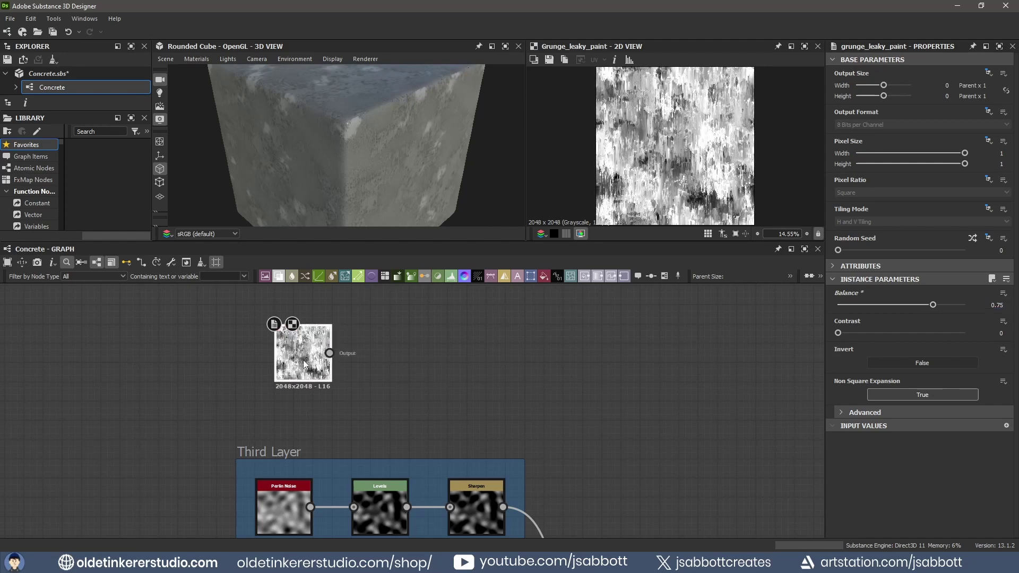
Add a Transformation 2D node after Grunge Leaky Paint and stretch the texture x2.
key(space)
text(tr)
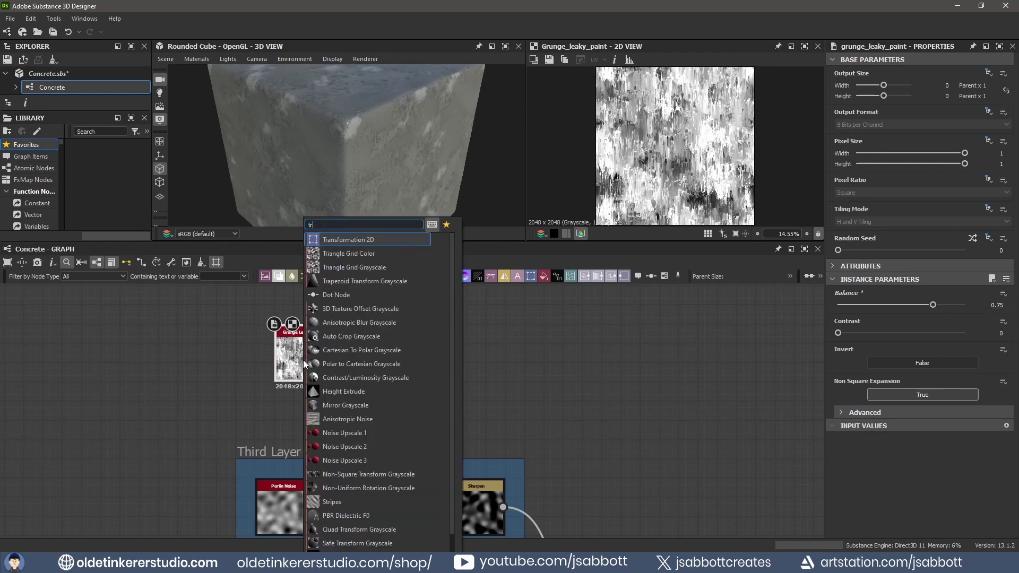
click(374, 242)
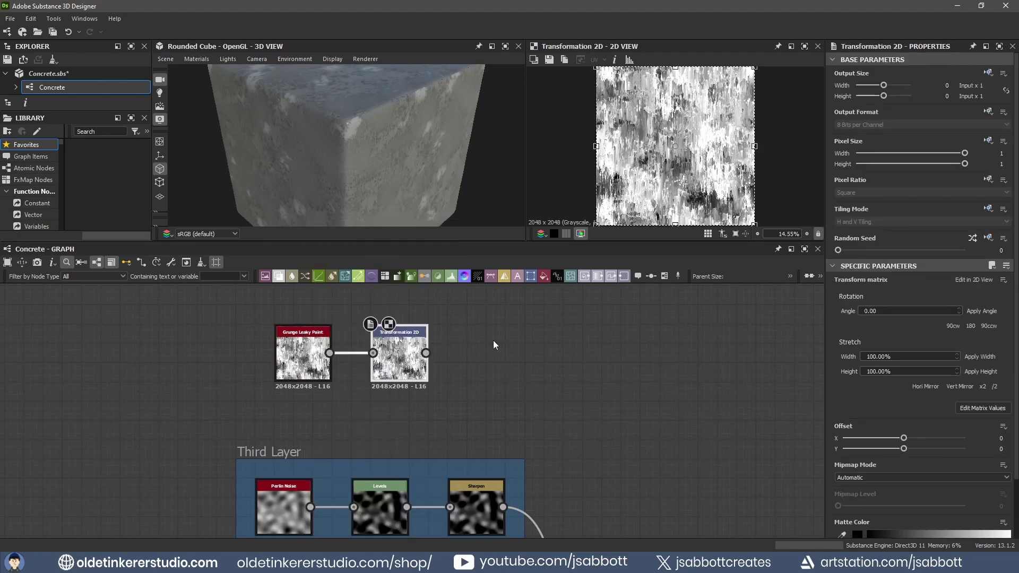
click(985, 387)
scroll(738, 164, down, 2)
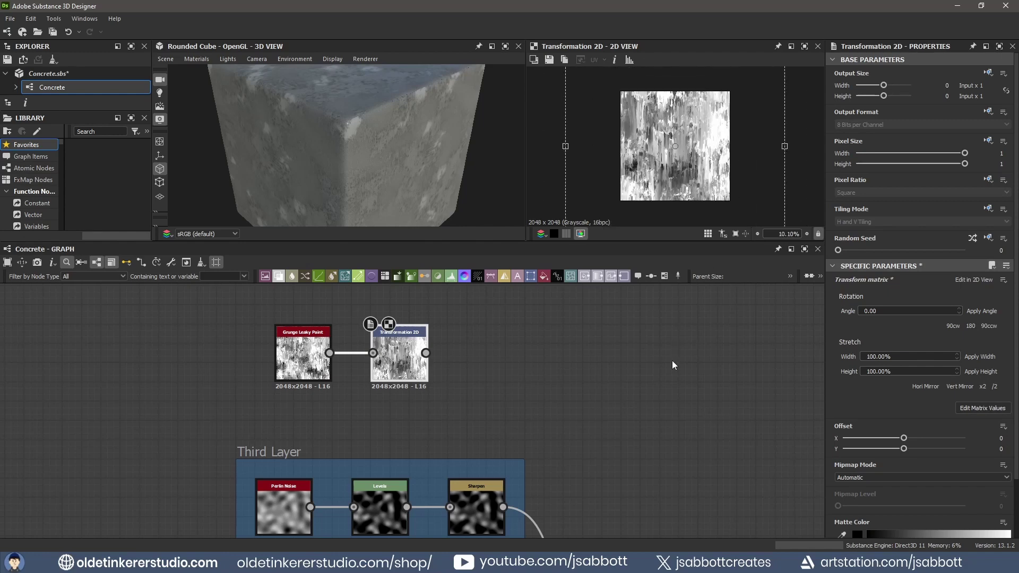
Add a Sharpen node after Transformation 2D and set its Intensity to 2.
key(space)
text(shar)
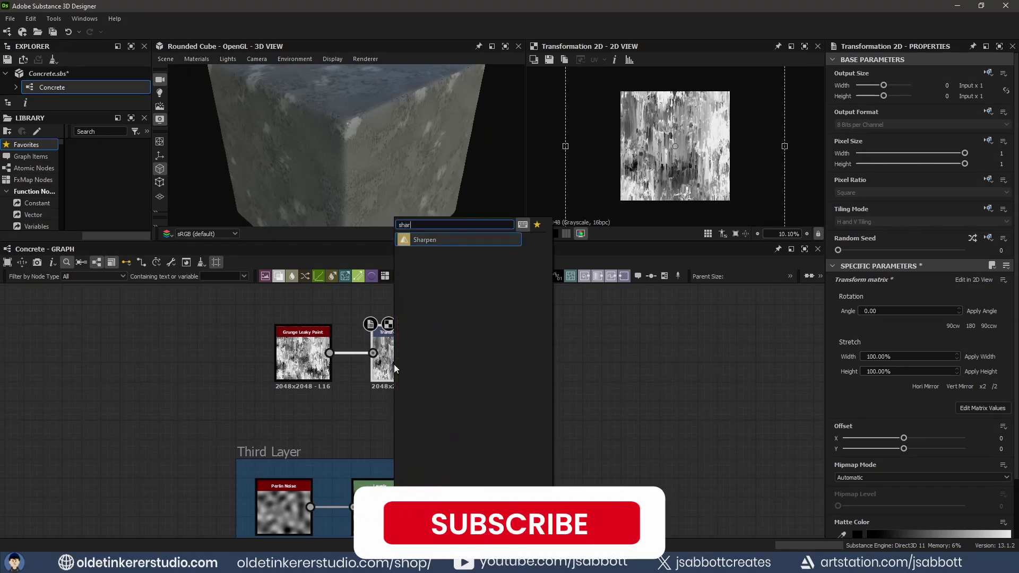
click(453, 240)
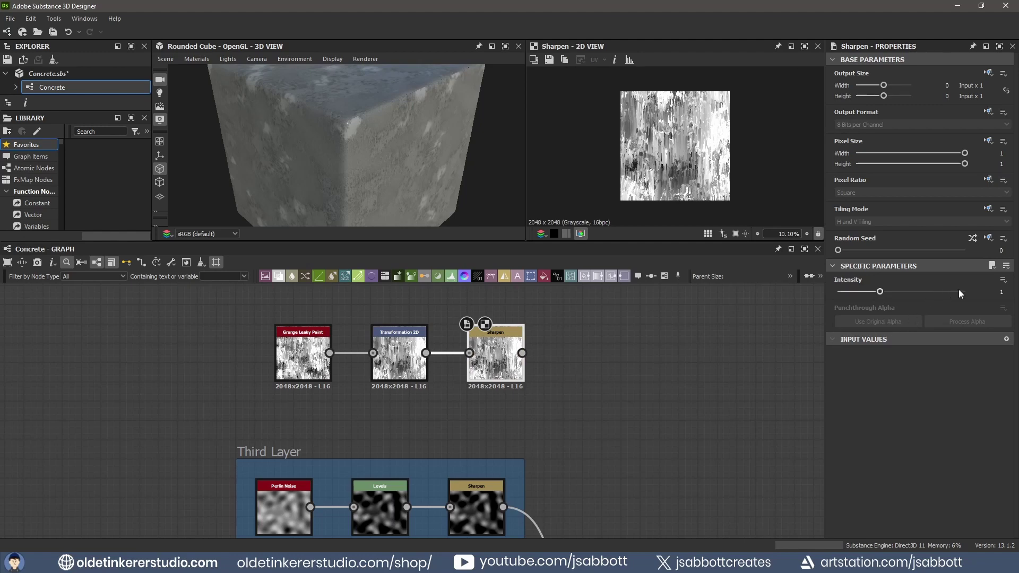
drag(989, 289, 1009, 296)
text(2)
key(Return)
Add a Blend node with the new Sharpen as foreground and the existing Blend as background, using the Subtract blending mode.
scroll(542, 412, down, 3)
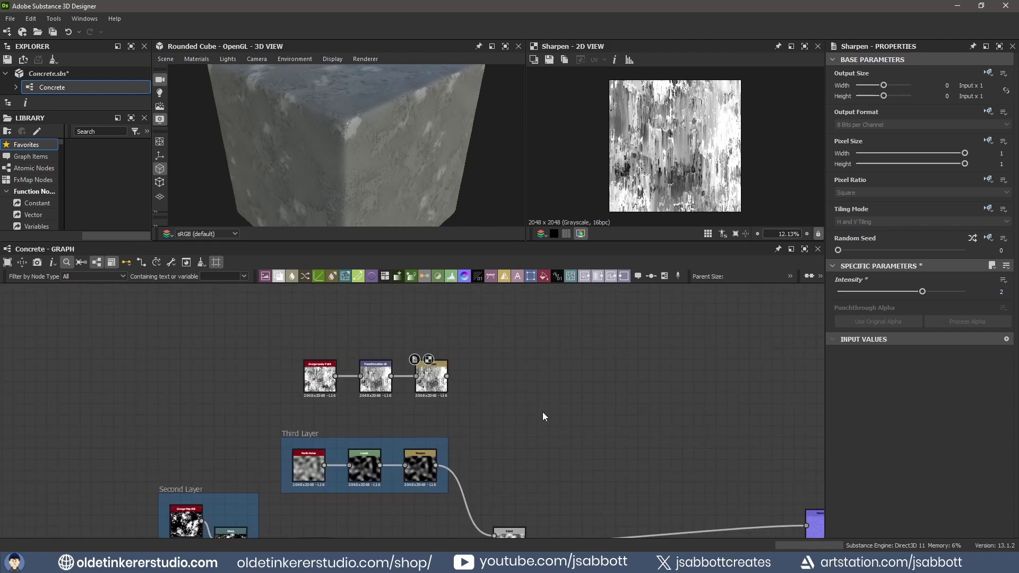
key(space)
text(blen)
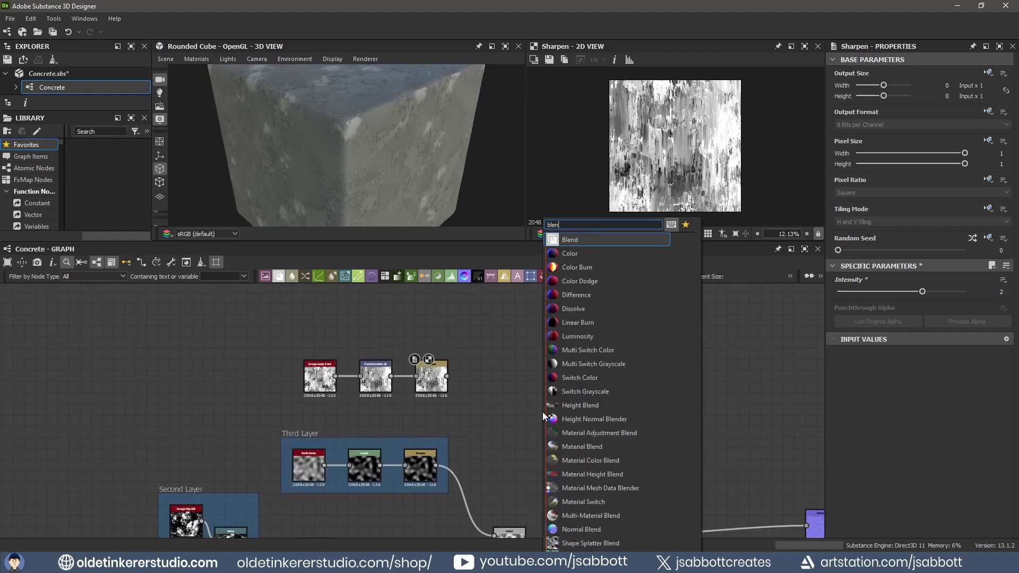
click(593, 239)
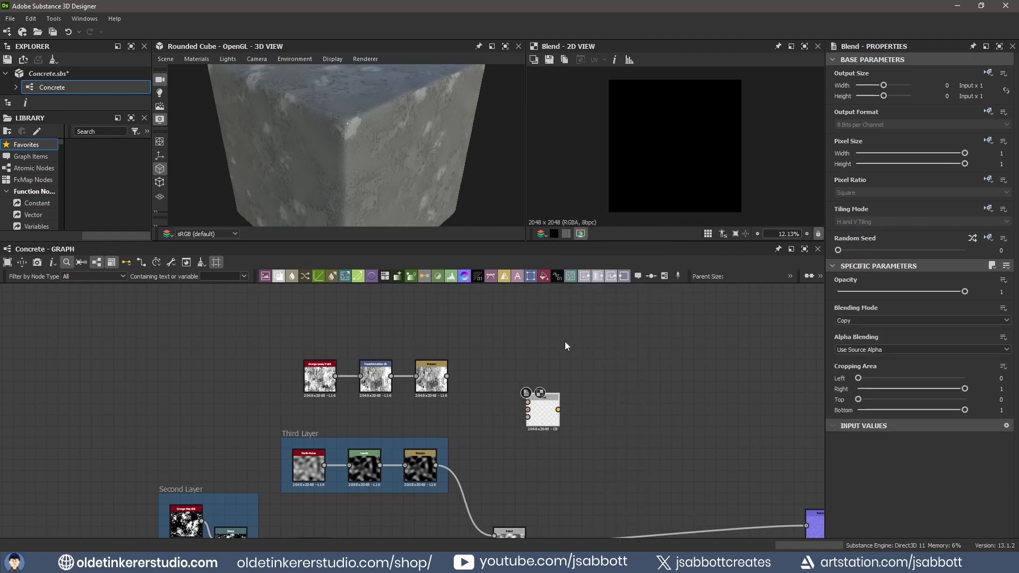
drag(449, 377, 527, 402)
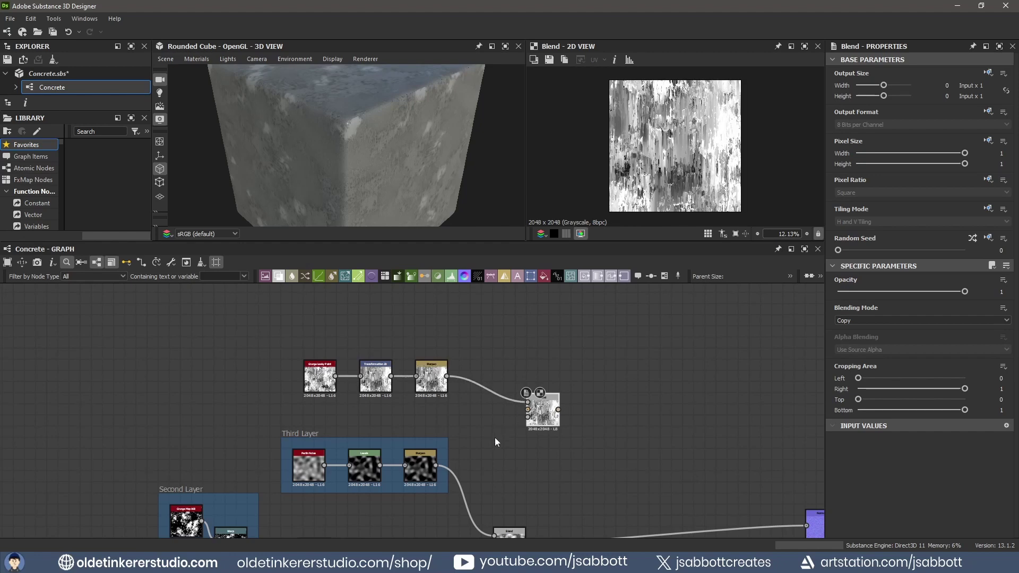
middle_drag(533, 467, 534, 427)
drag(525, 503, 529, 369)
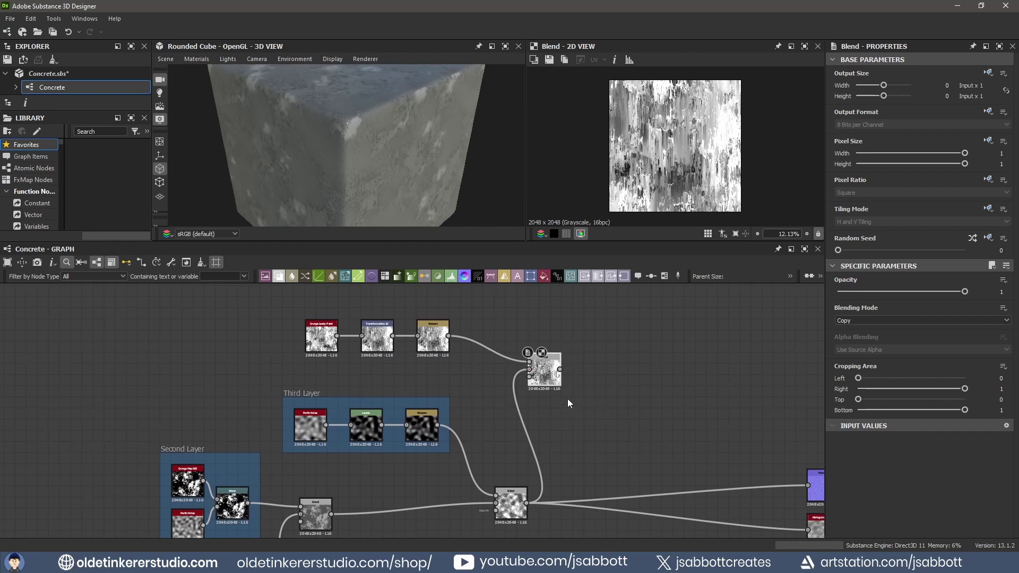
click(857, 321)
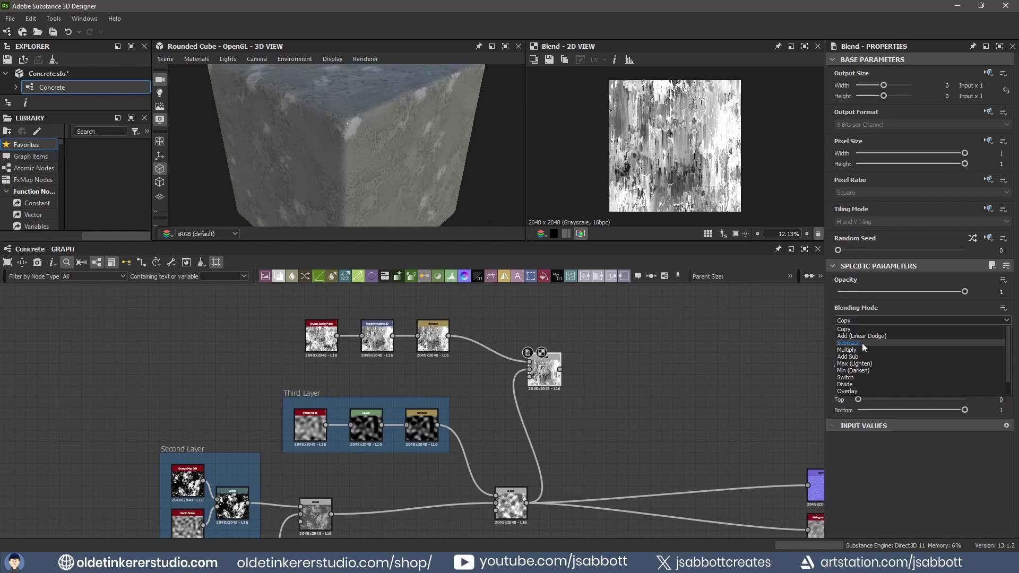
click(862, 343)
Connect the new Blend's output to the Normal and Histogram Range nodes and place it just after the previous Blend.
middle_drag(567, 369, 371, 337)
drag(365, 336, 611, 452)
drag(366, 336, 613, 497)
drag(350, 340, 406, 406)
drag(406, 406, 389, 473)
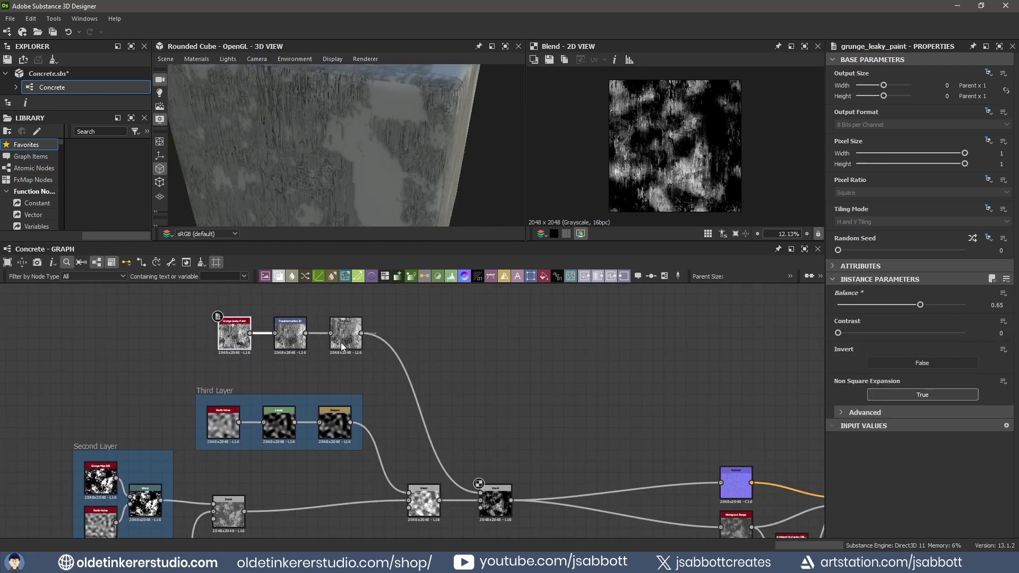
Add a frame around the upper Sharpen node, title it "Fourth Layer" and undo the title.
right_click(341, 342)
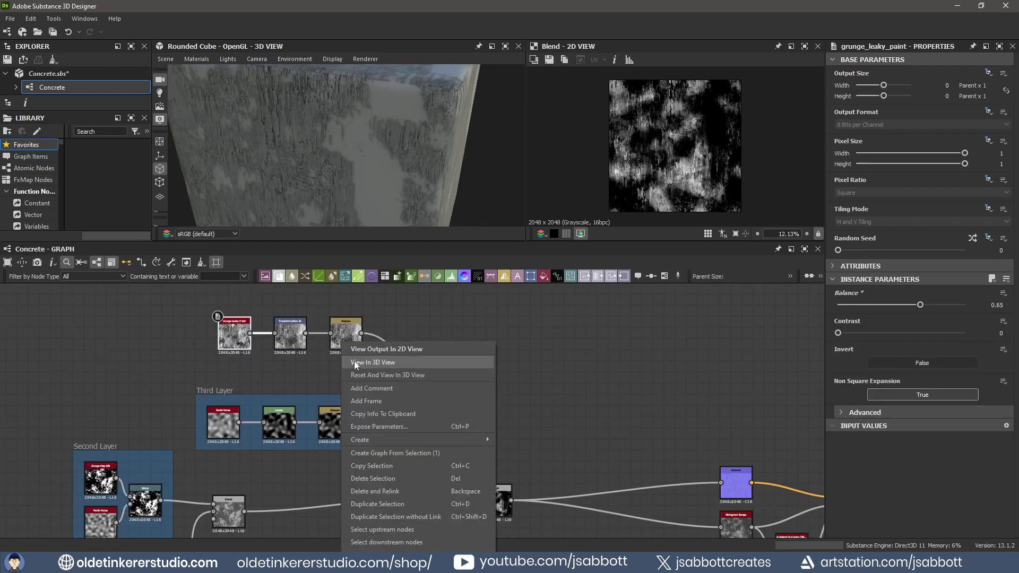
click(373, 400)
text(Fourth Layer)
key(Return)
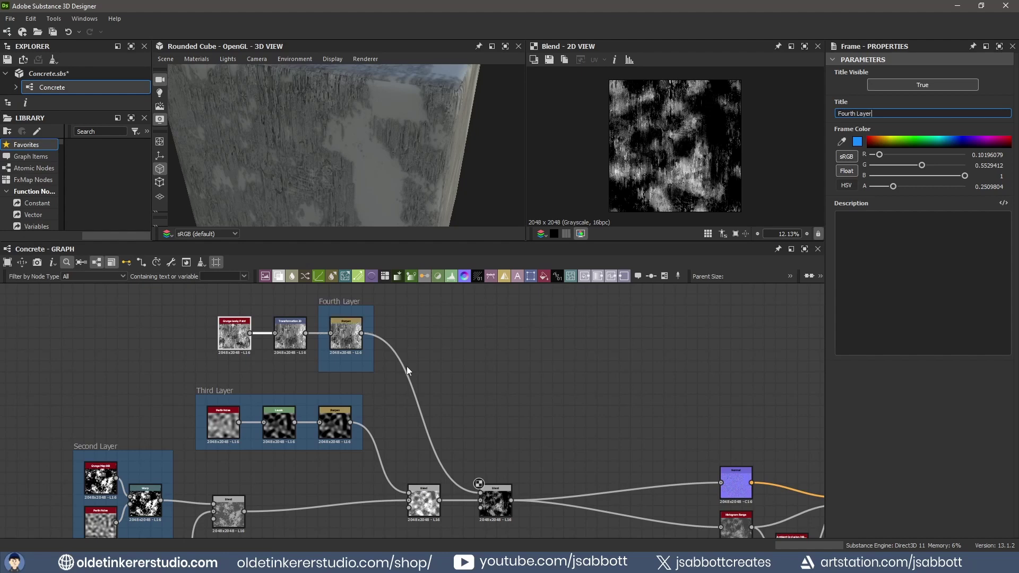
key(ctrl+z)
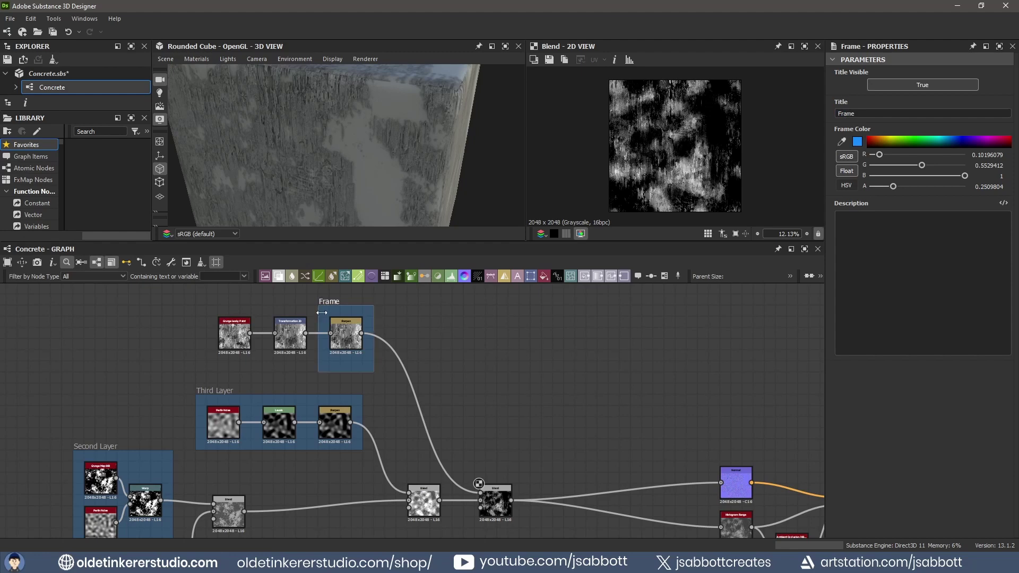
Title the new frame "Fourth Layer" and widen it to enclose the Grunge Leaky Paint and Transformation 2D nodes.
click(872, 112)
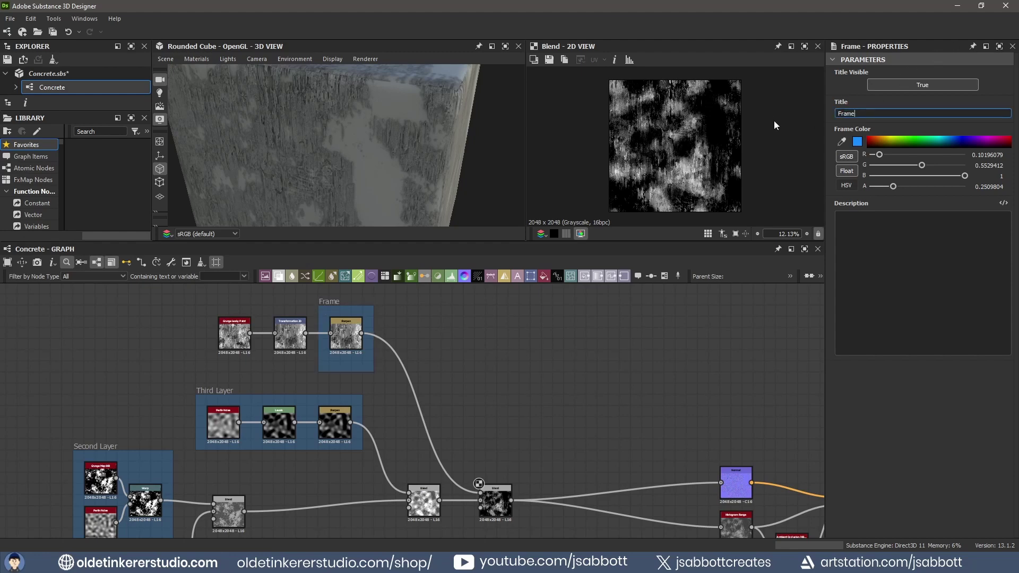
drag(864, 117, 823, 114)
text(Fourth Layer)
click(328, 367)
drag(317, 349, 206, 349)
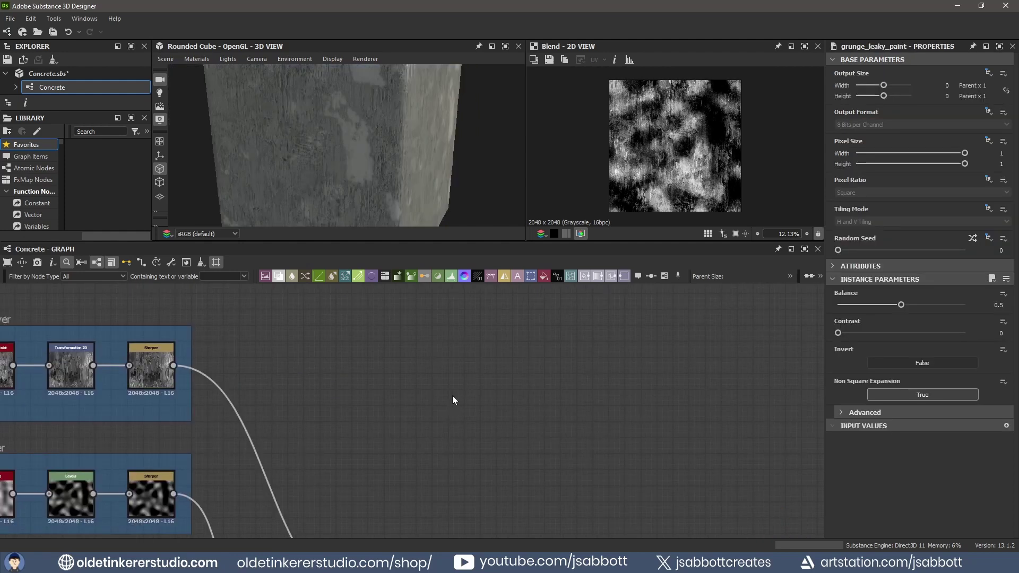
Add a Cells 2 node and place it in the empty area beside the Fourth Layer frame.
key(space)
text(cells)
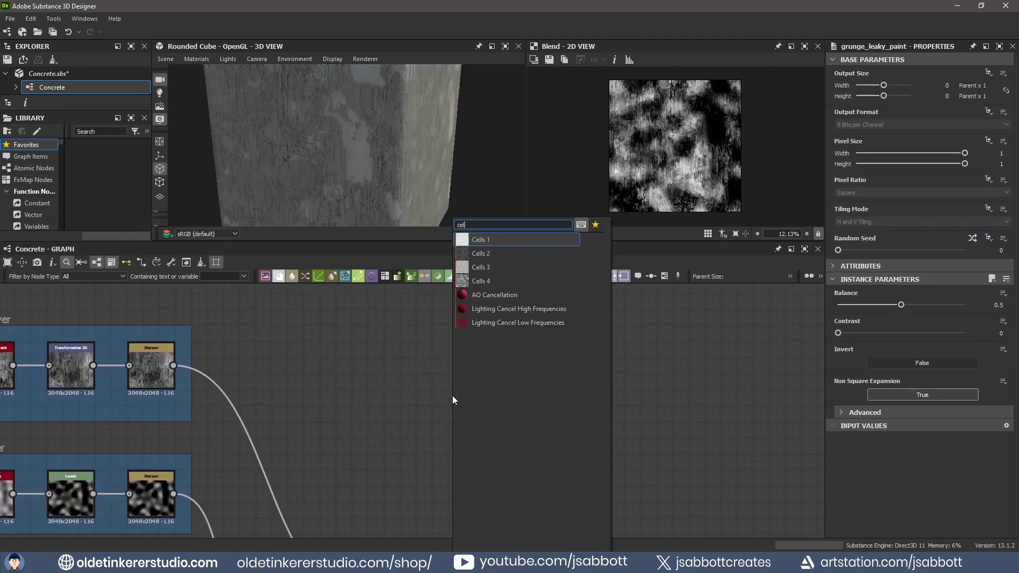
click(494, 253)
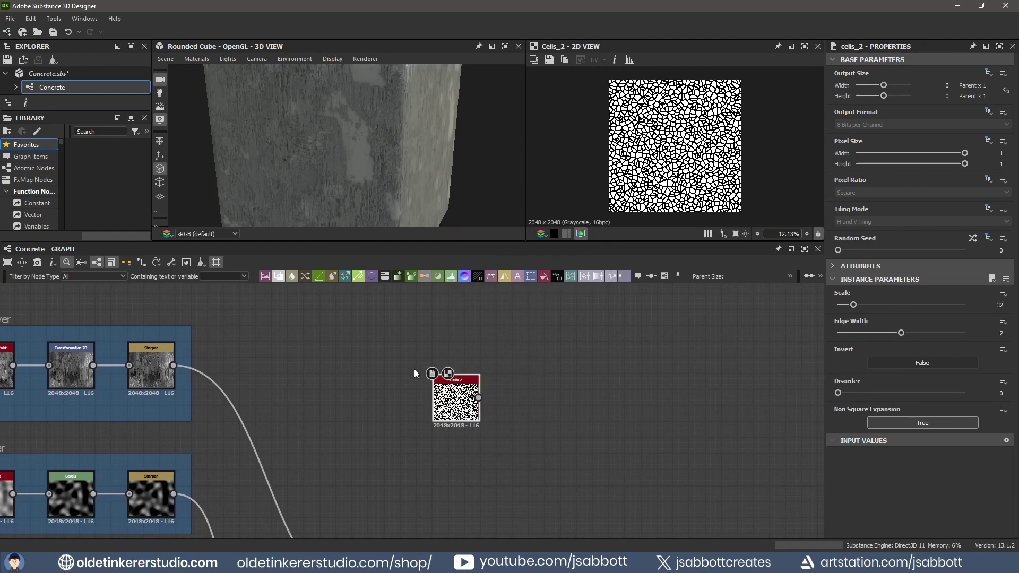
drag(454, 380, 327, 348)
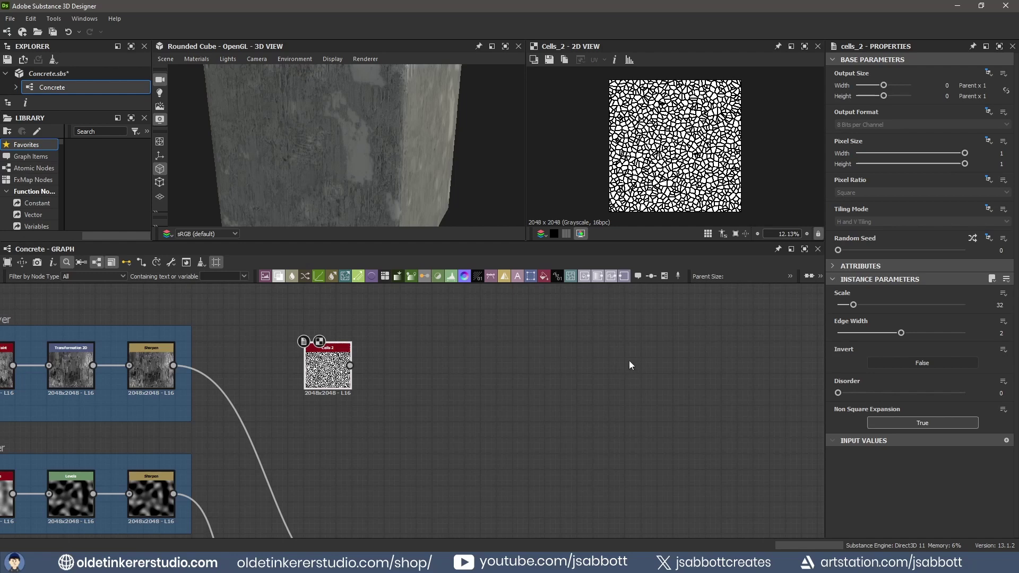
Set the Cells 2 node's Scale to 5 and Edge Width to 0.1.
drag(988, 304, 1006, 305)
text(5)
key(Return)
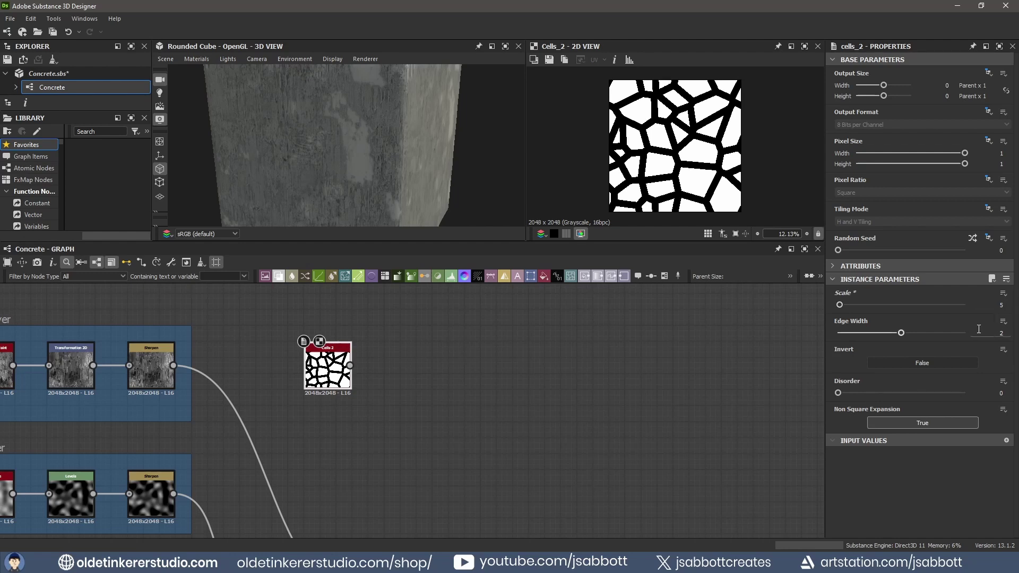
double_click(1001, 333)
text(.1)
key(Return)
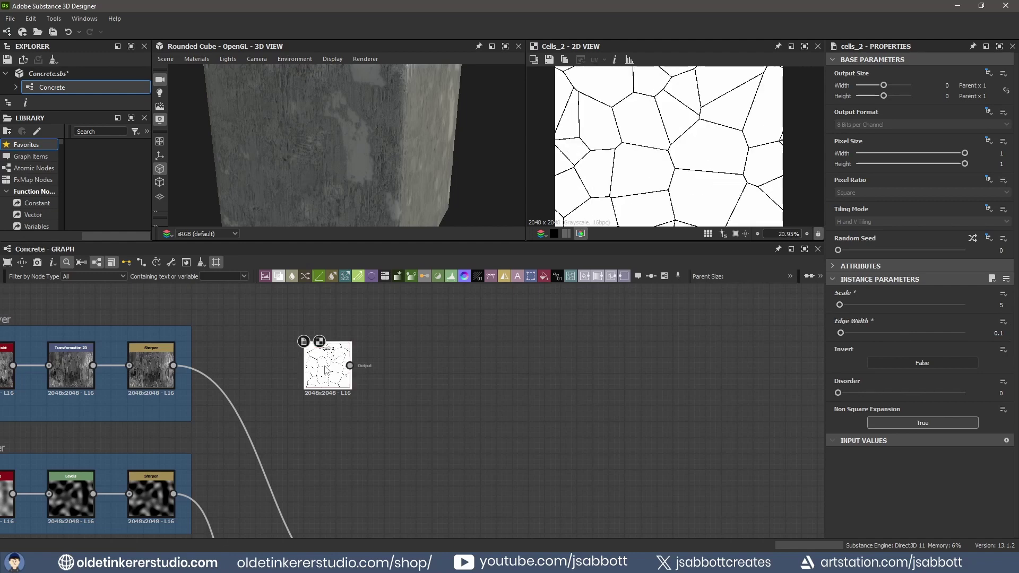
Add a Directional Warp node after Cells 2, with a new Clouds 1 node feeding its intensity input.
key(space)
text(direc)
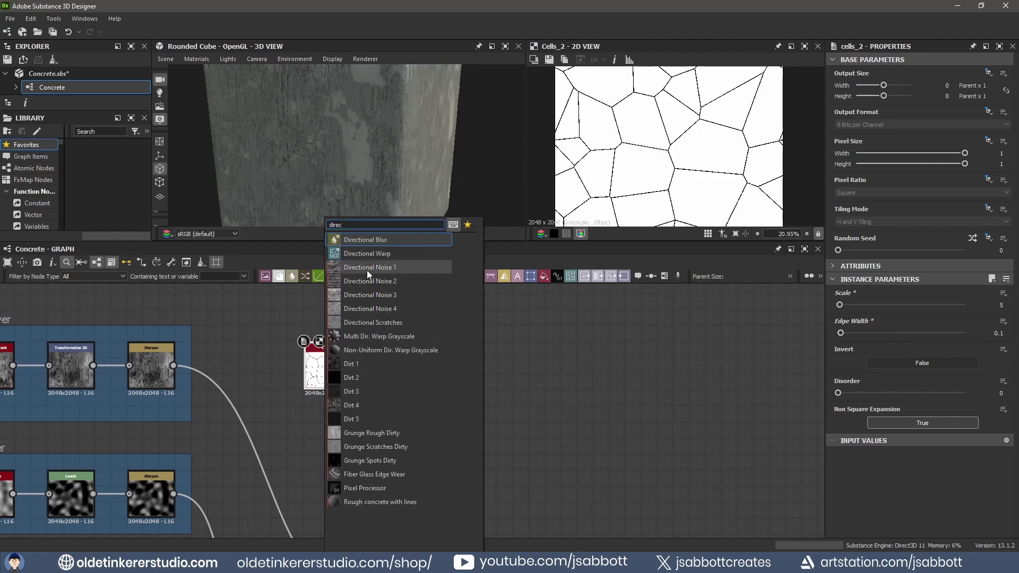
click(367, 255)
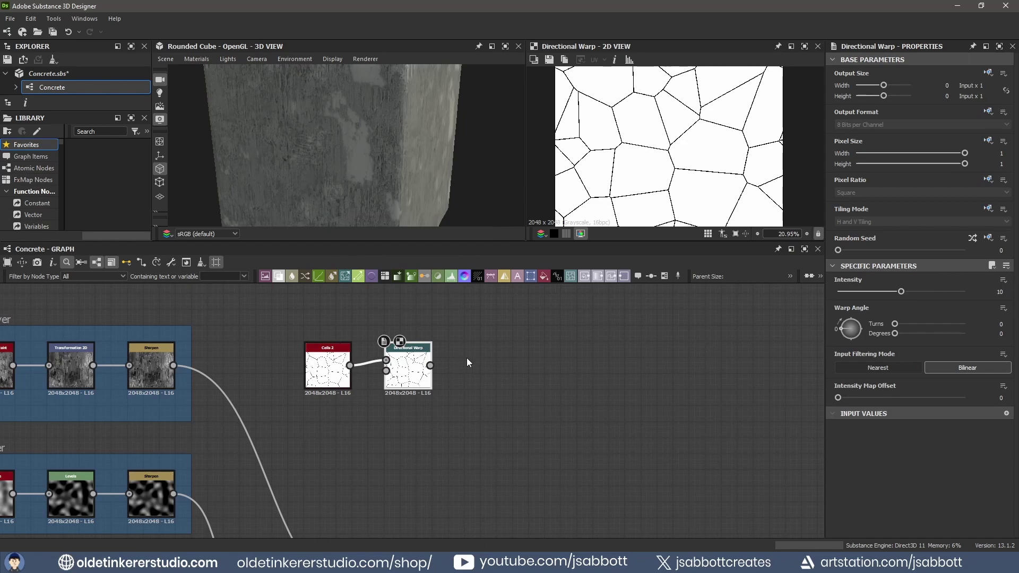
key(space)
text(clou)
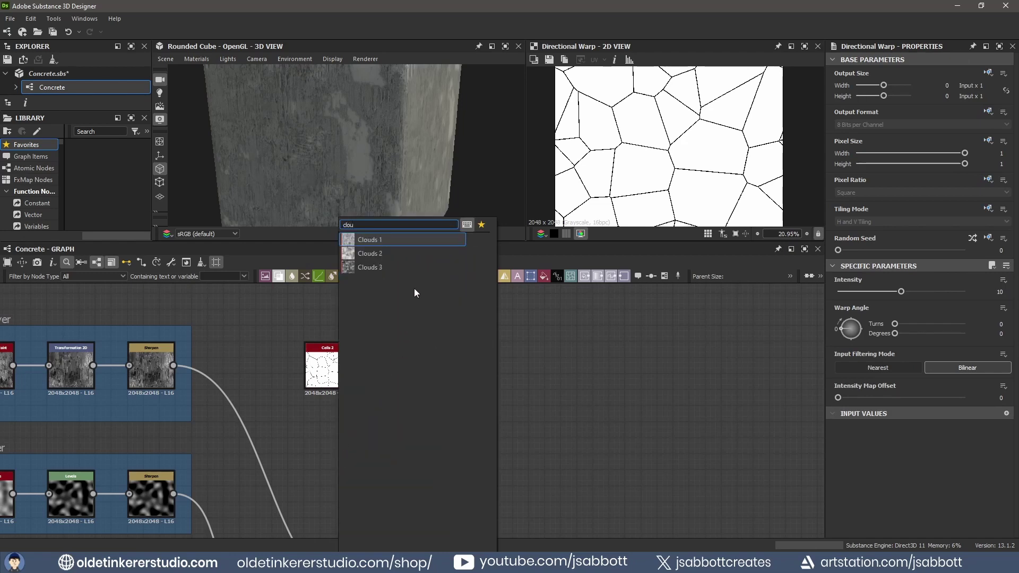
click(377, 240)
drag(335, 428, 404, 389)
double_click(404, 389)
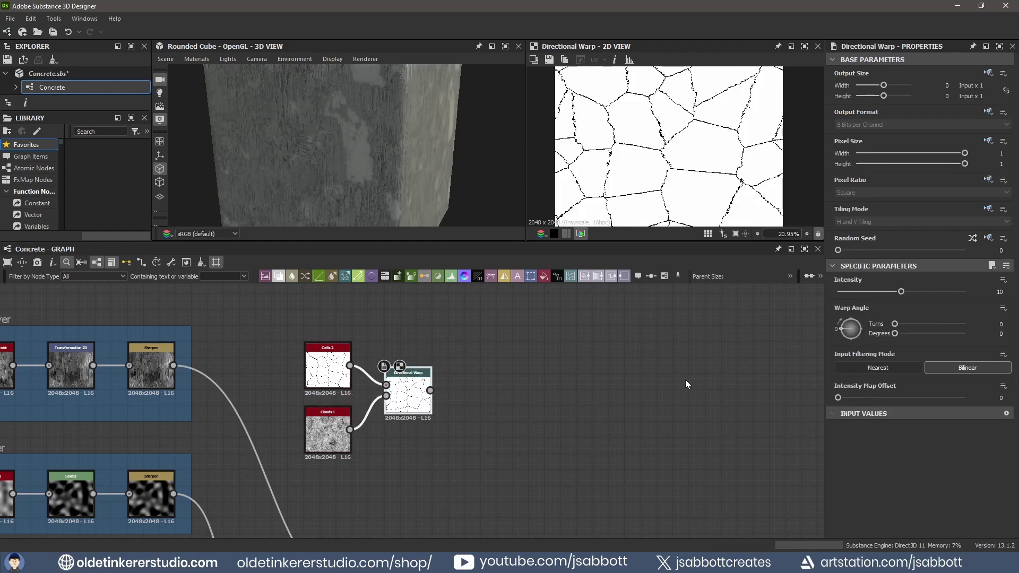
Set the Directional Warp's Intensity to 20 and its Warp Angle to 45 degrees.
click(1001, 291)
text(20)
click(1001, 334)
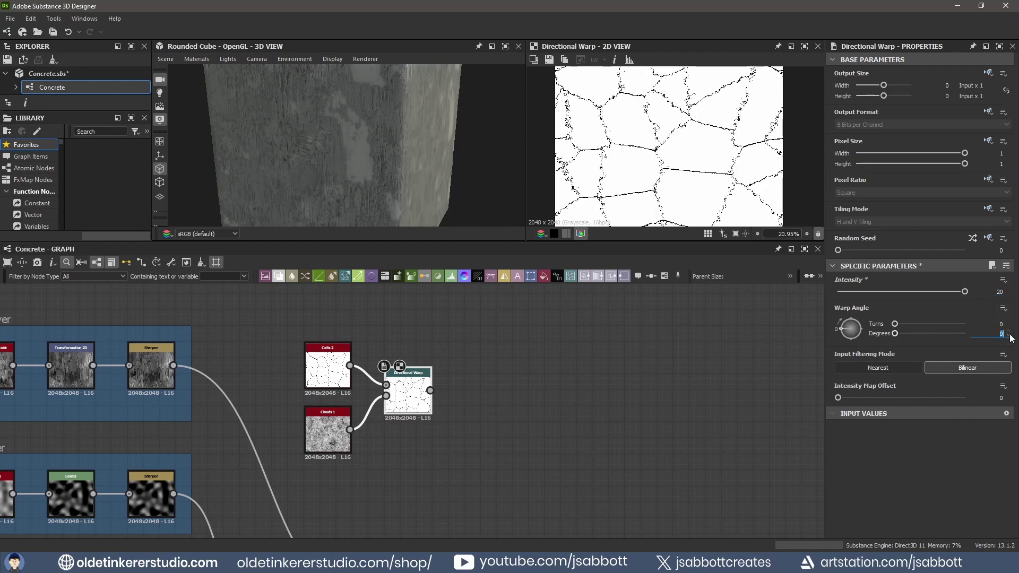
text(45)
key(Return)
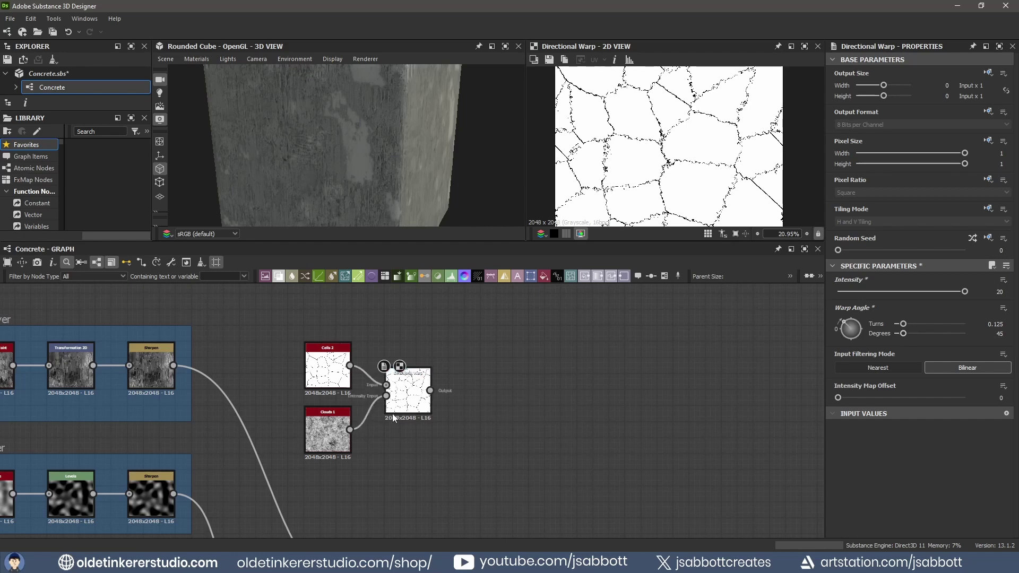
Add a Warp node after the Directional Warp, with a new Gaussian Noise node feeding its gradient input.
key(space)
text(warp)
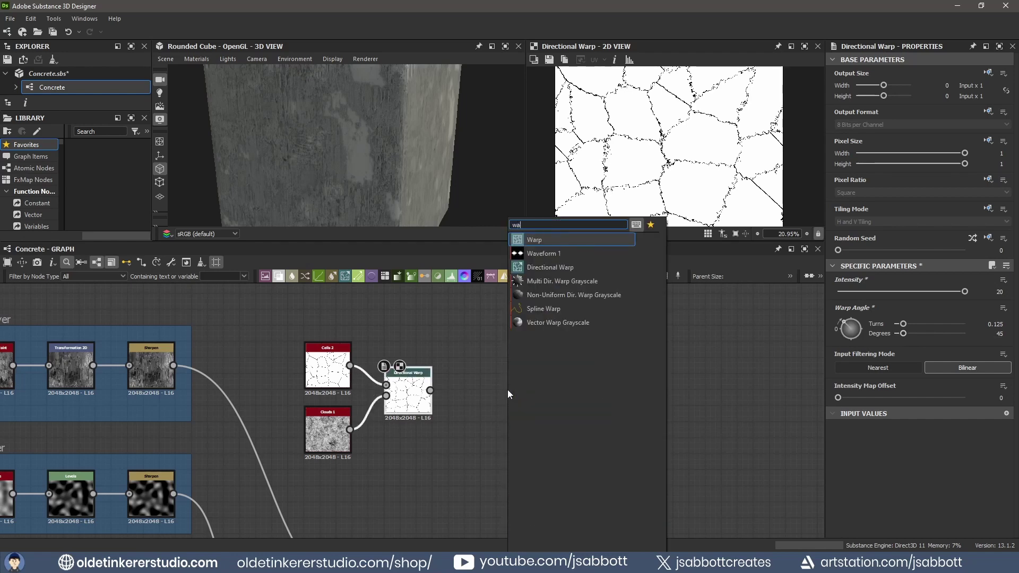
click(552, 240)
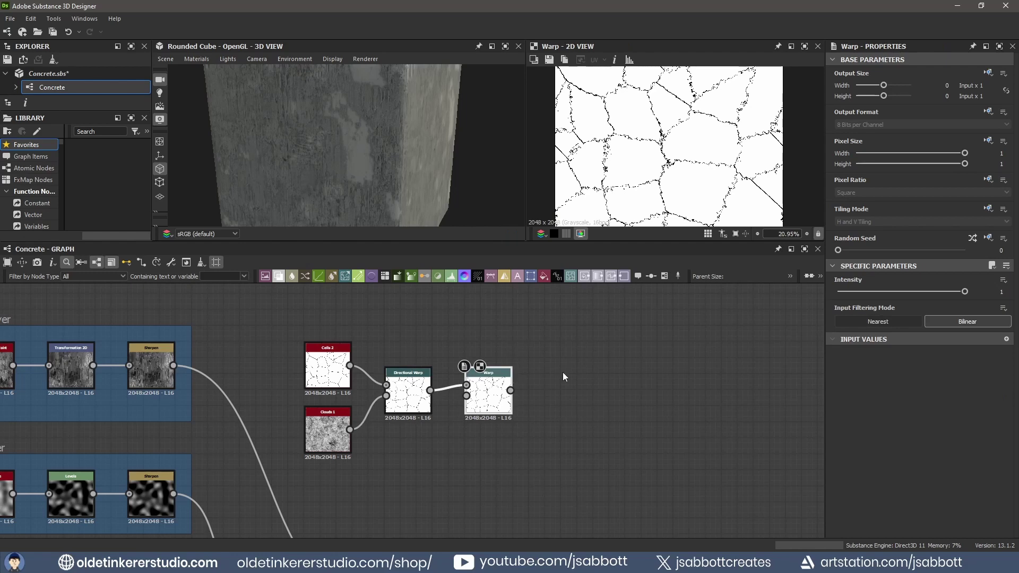
key(space)
text(gaus)
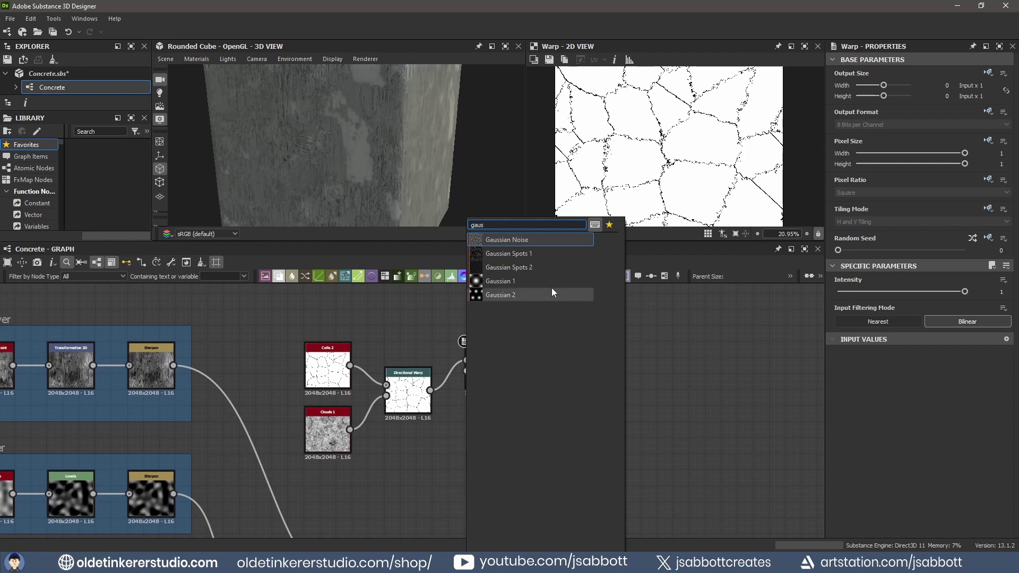
click(527, 239)
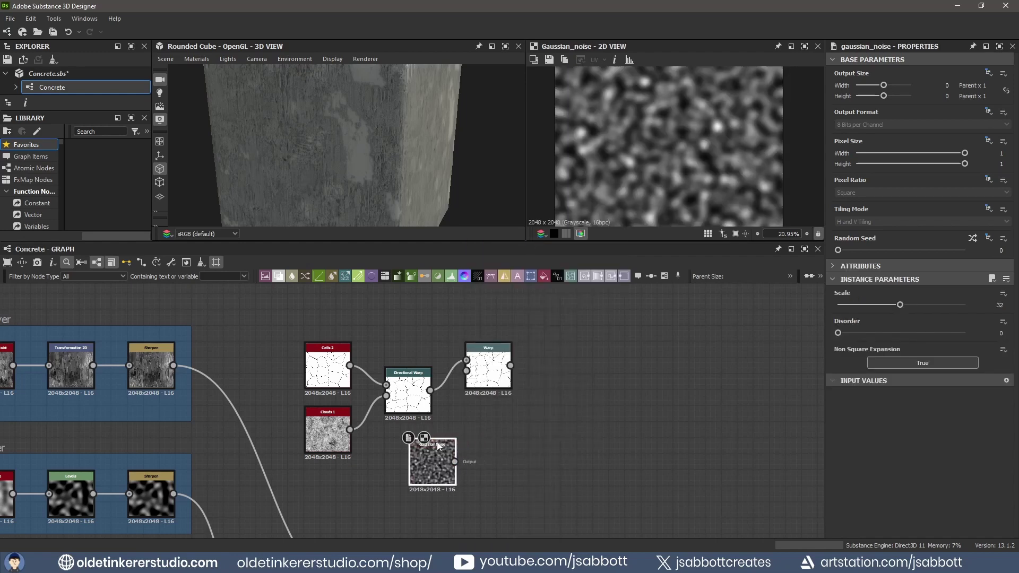
click(408, 447)
drag(430, 454, 467, 371)
scroll(428, 405, up, 2)
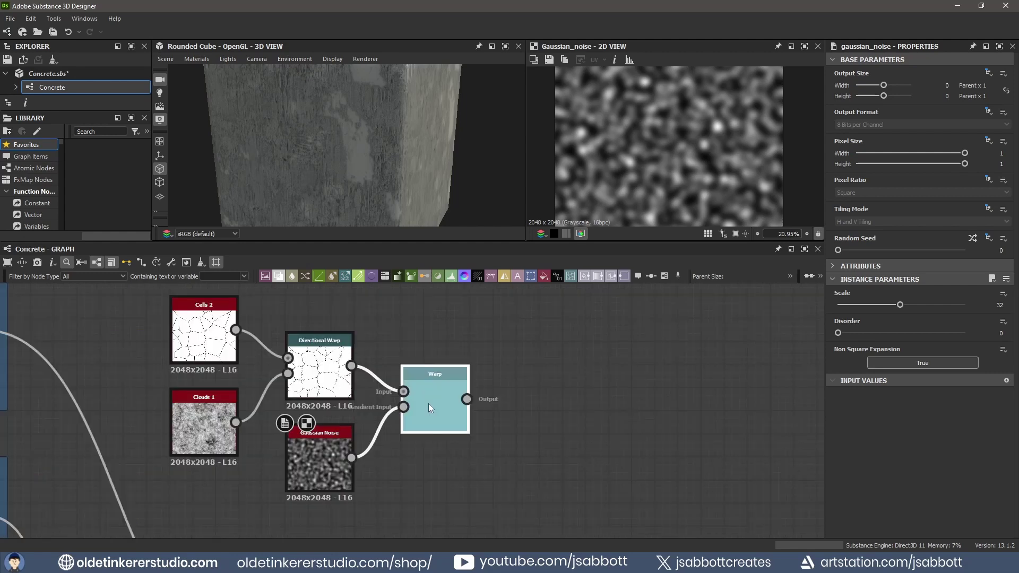
Preview the Warp node's result and set the Gaussian Noise node's Scale to 10.
click(428, 404)
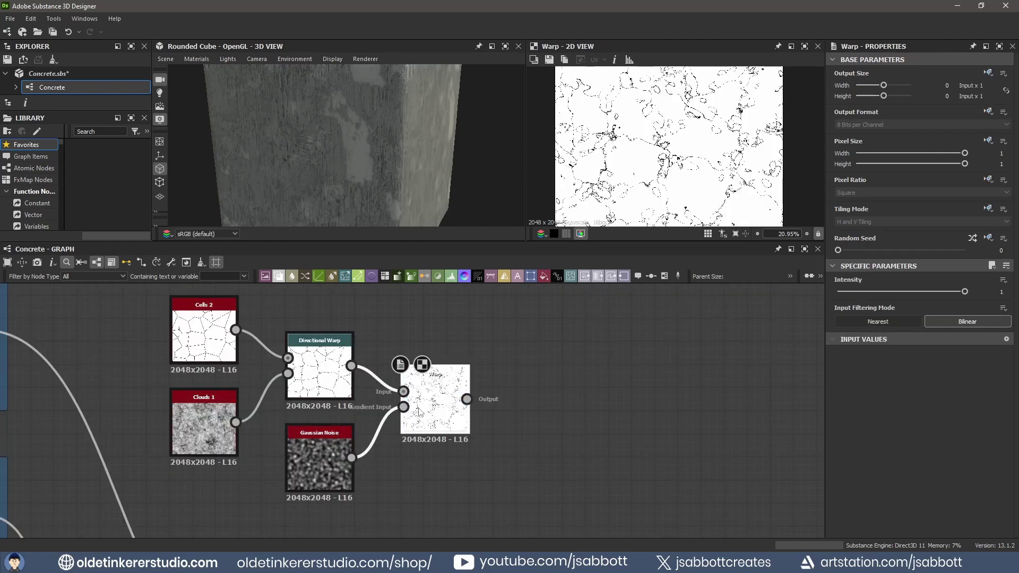
click(314, 457)
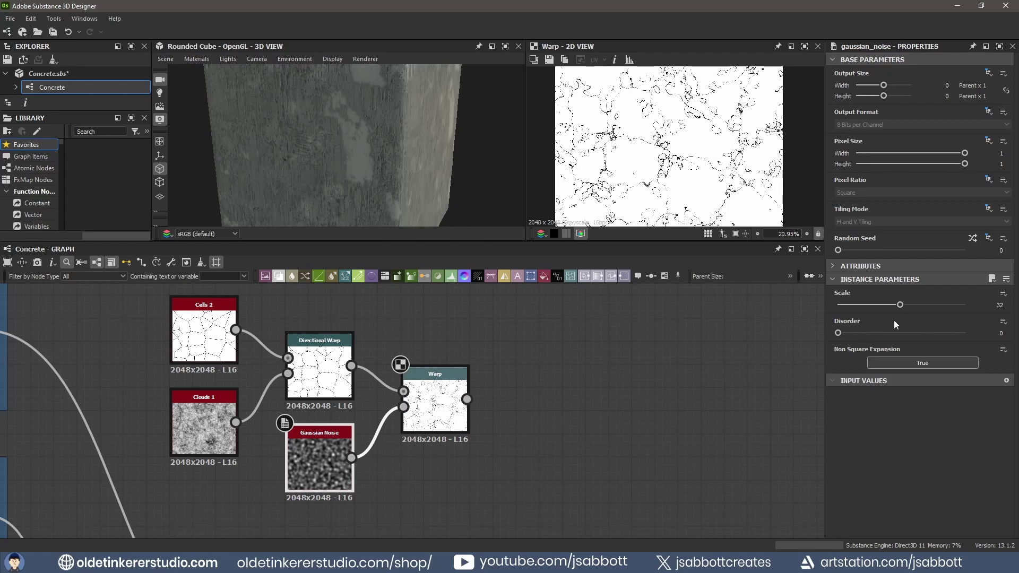
double_click(997, 305)
text(10)
key(Return)
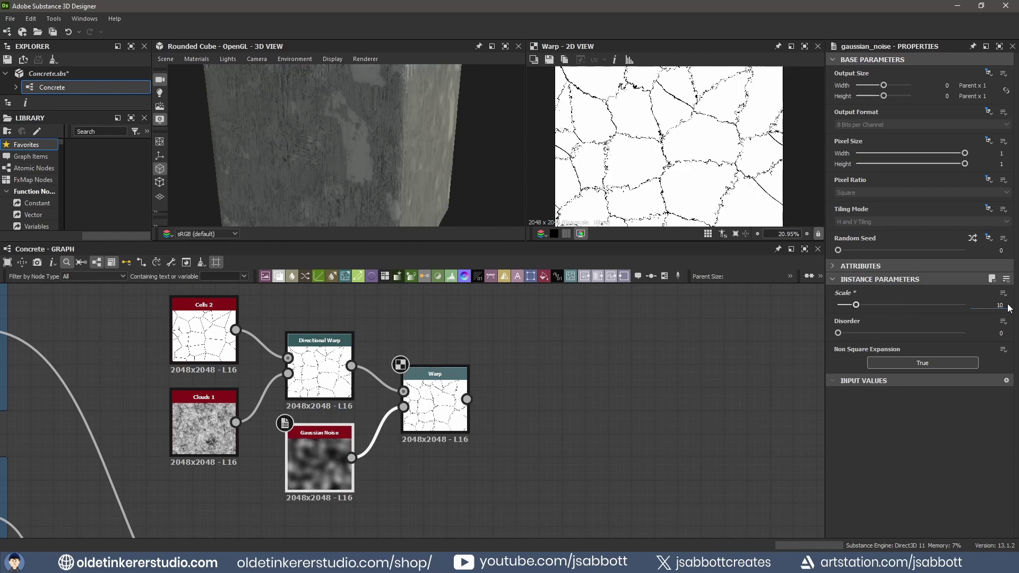
Add a Transformation 2D node above the Directional Warp, feed it from Cells 2, and halve its pattern size with the /2 stretch.
scroll(469, 353, down, 3)
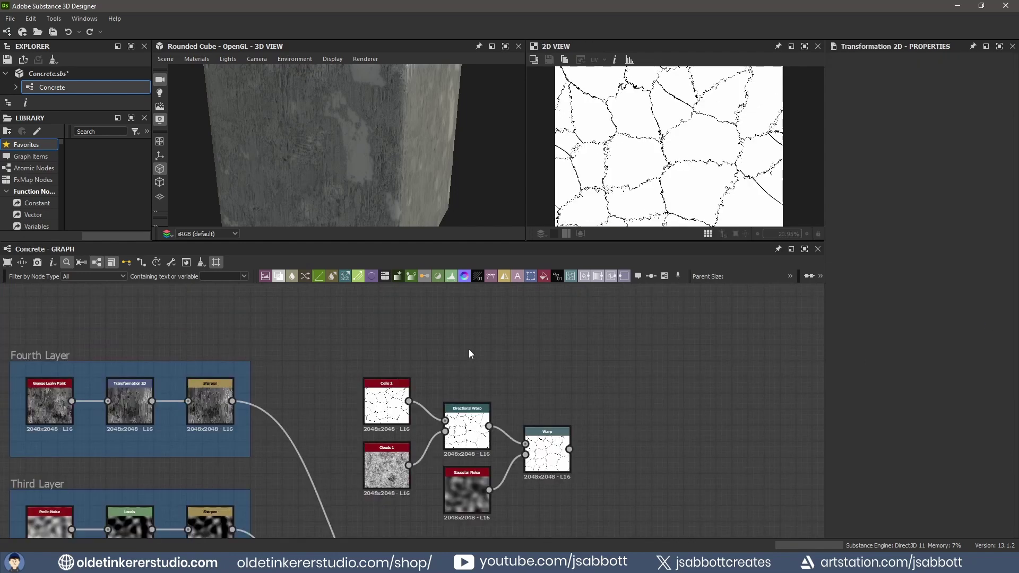
key(space)
text(trans)
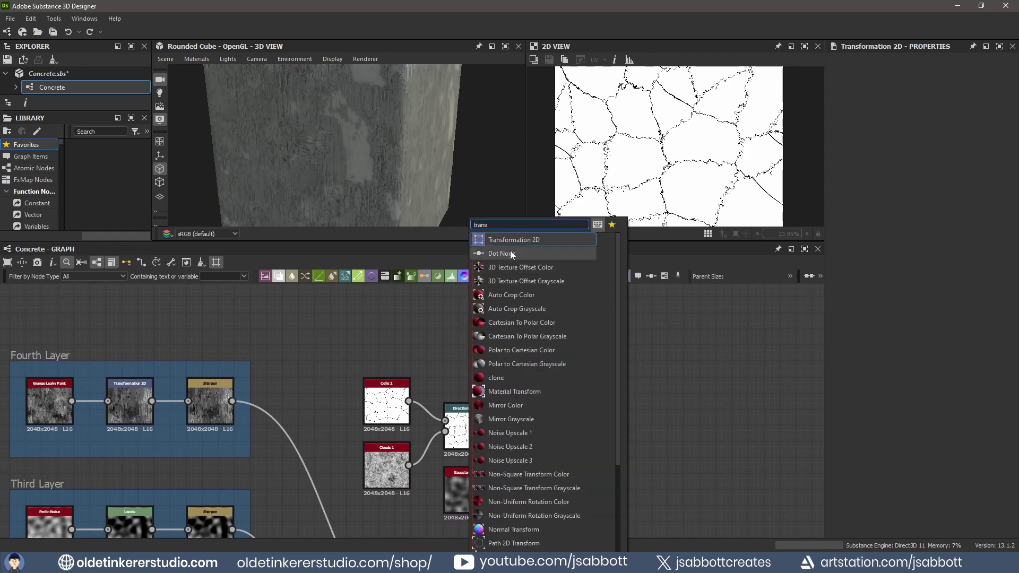
click(511, 241)
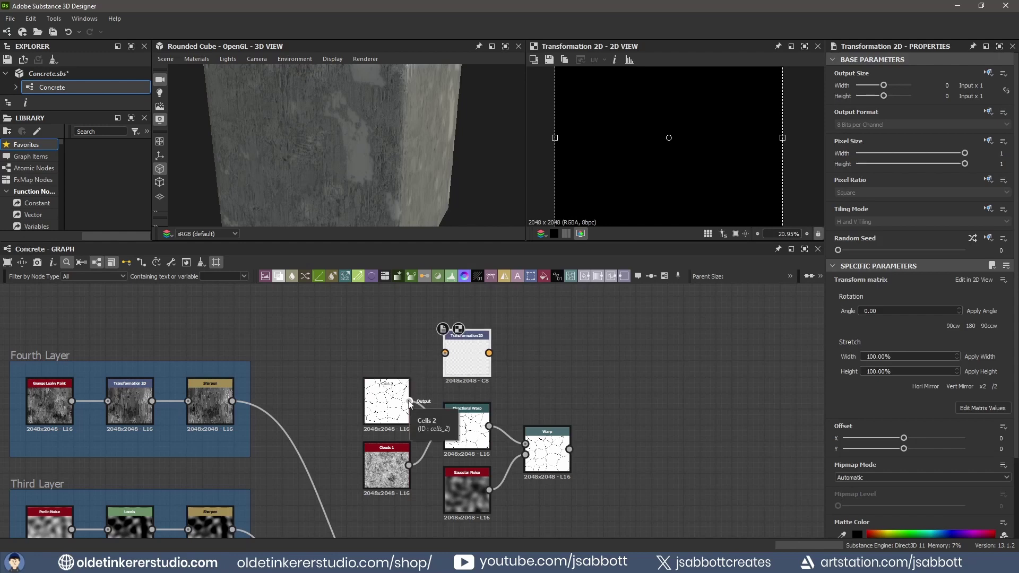
drag(412, 393, 445, 353)
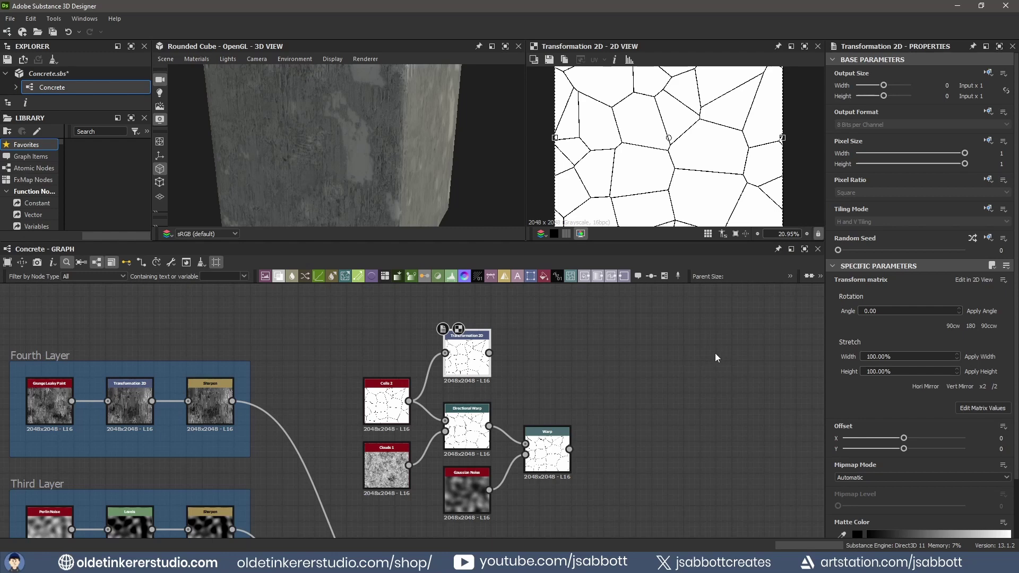
click(994, 386)
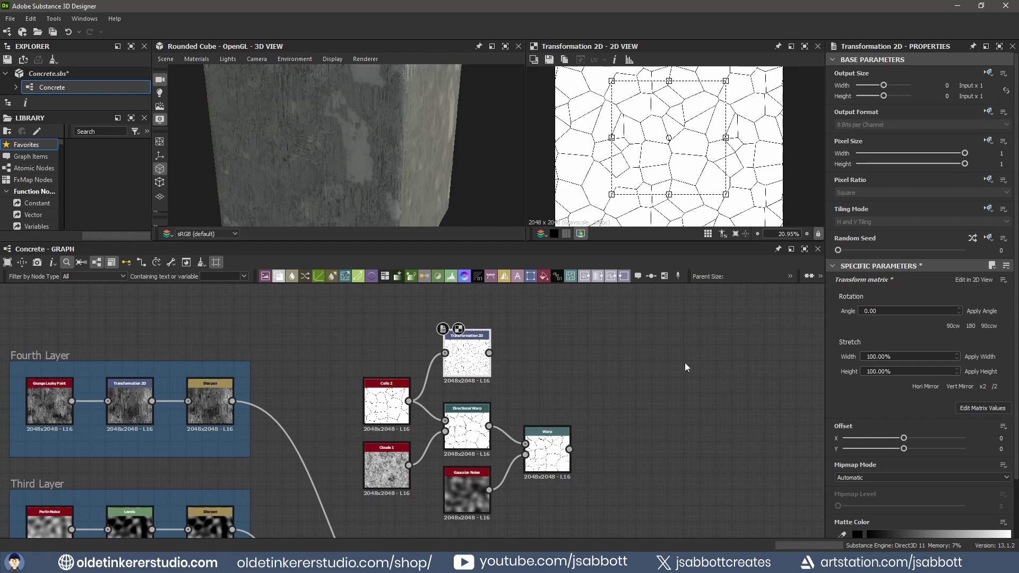
Duplicate the Directional Warp and place the copy after the Transformation 2D, fed by it and by Clouds 1.
click(467, 422)
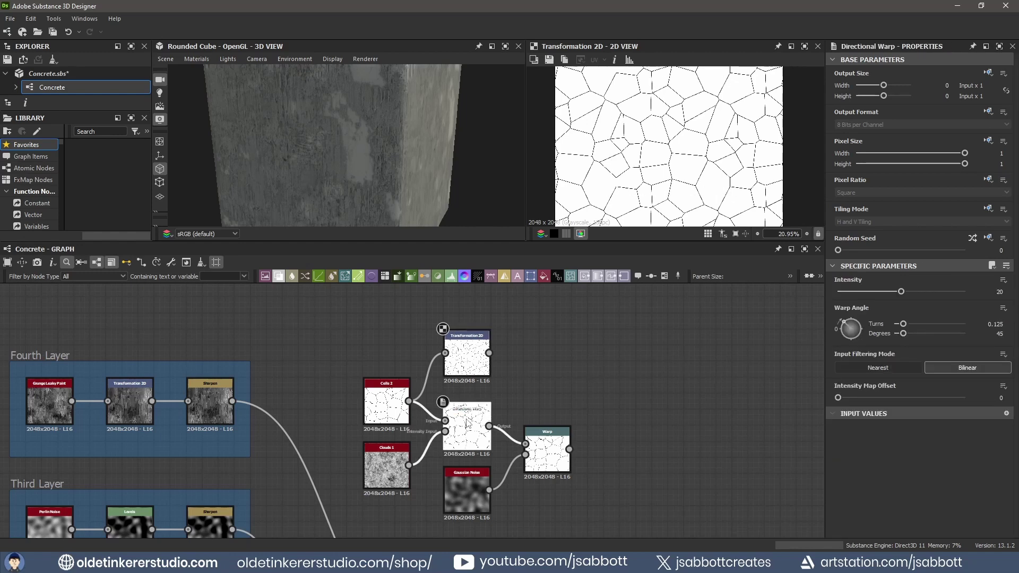
key(ctrl+d)
drag(466, 419, 518, 348)
Add a Blend node with the second Directional Warp as its foreground and the Warp node as its background.
scroll(679, 504, down, 2)
middle_drag(679, 504, 514, 405)
click(496, 363)
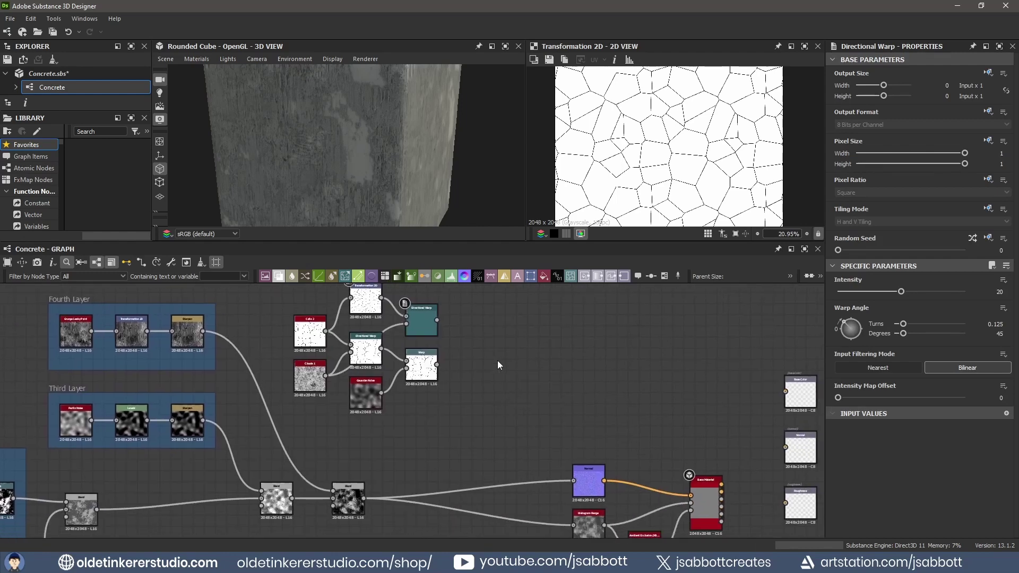
key(space)
text(blen)
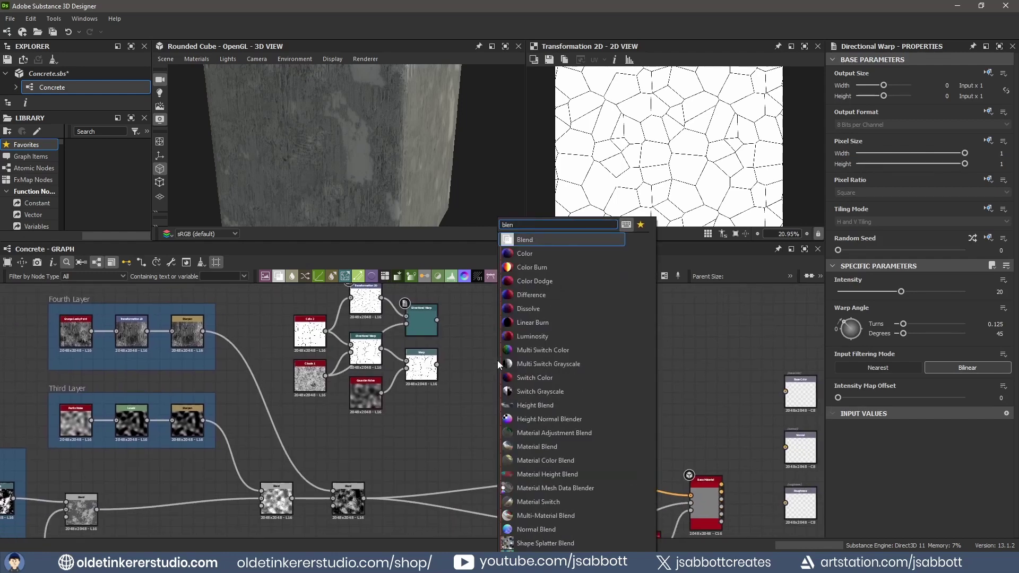
click(539, 242)
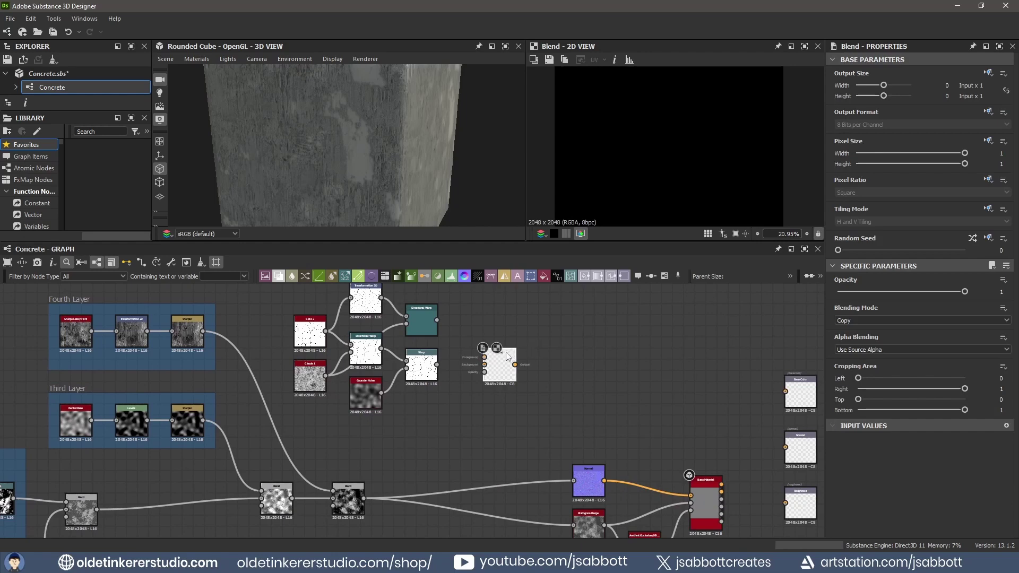
drag(507, 355, 495, 343)
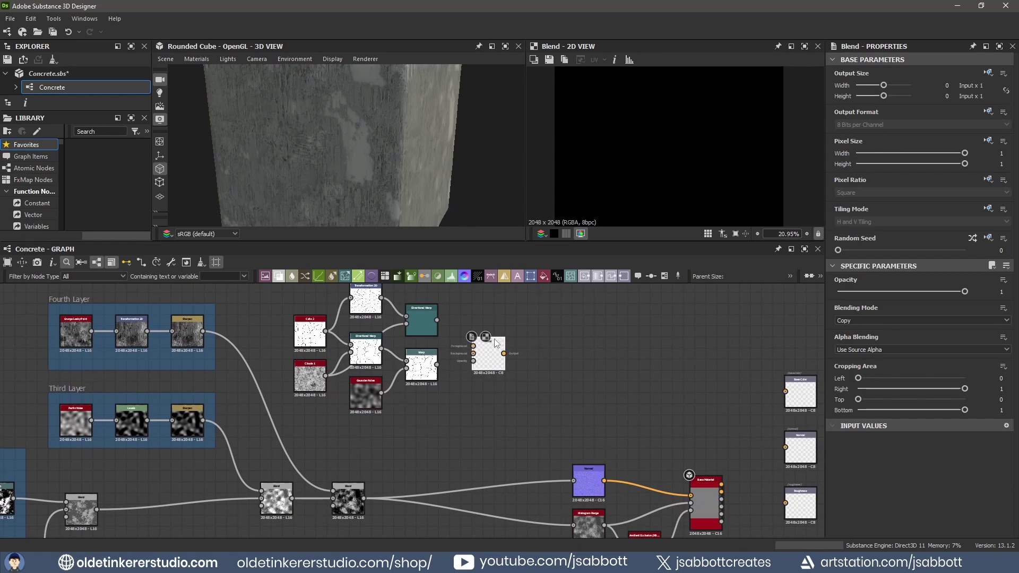
scroll(480, 310, up, 2)
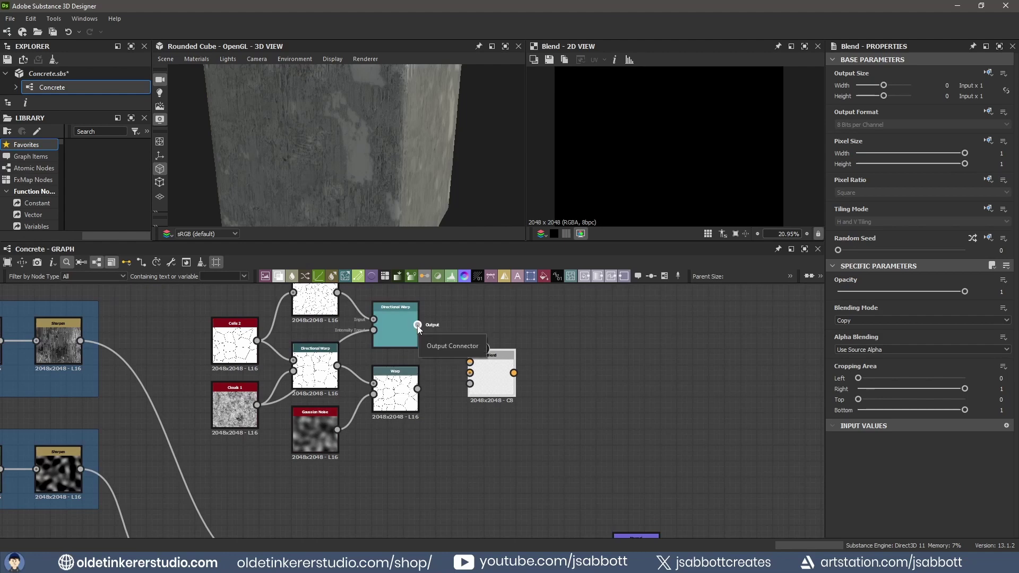
drag(438, 361, 469, 362)
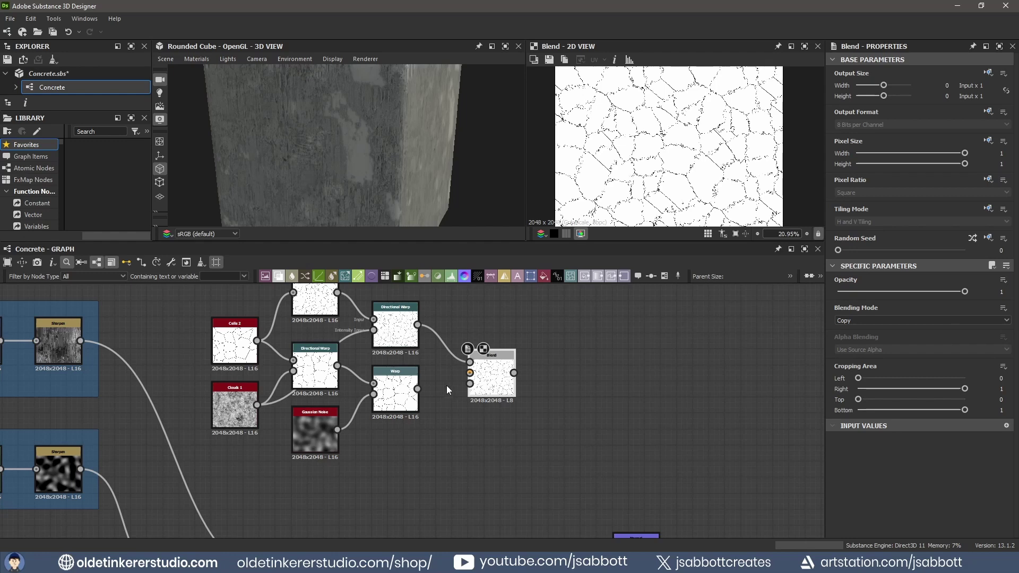
drag(418, 391, 469, 373)
Set the crack Blend node's Blending Mode to Multiply and its Opacity to 0.5.
click(866, 321)
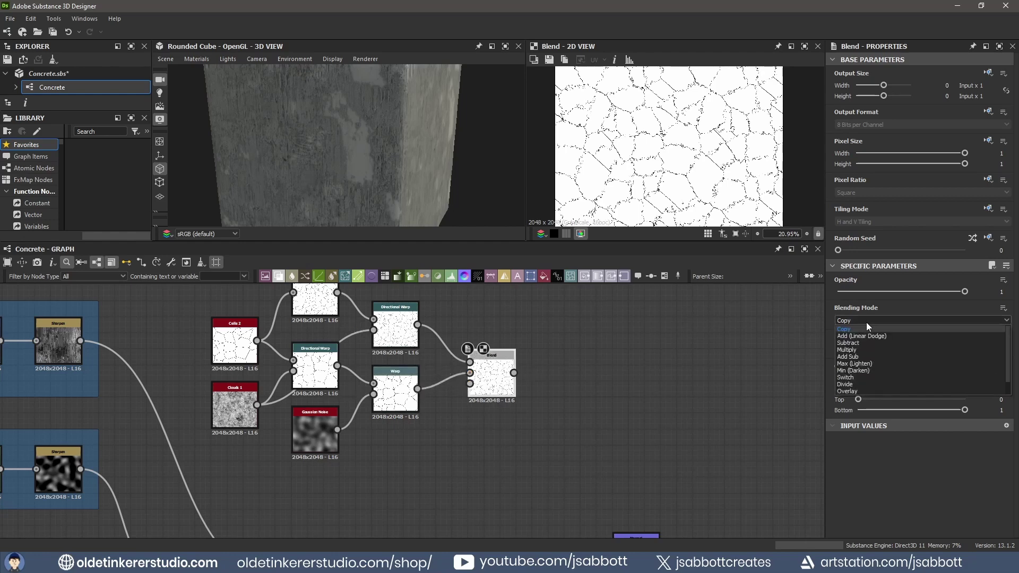
click(854, 350)
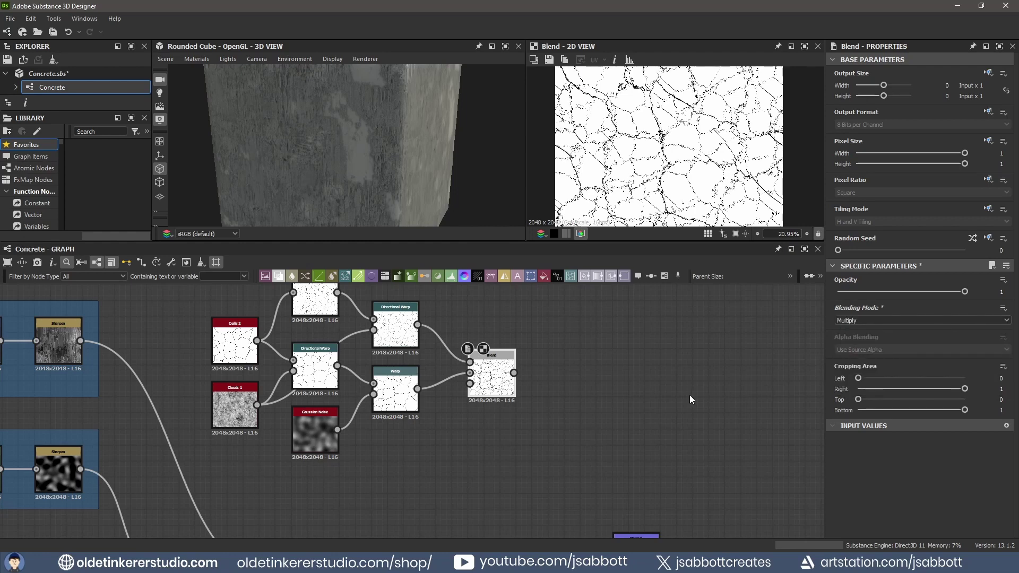
click(1001, 291)
text(0.5)
key(Return)
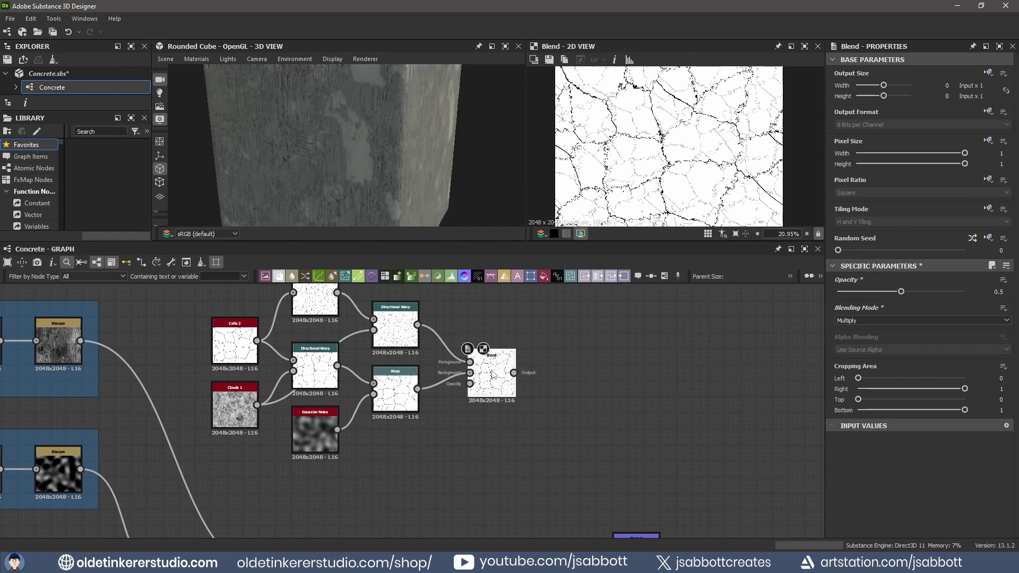
Add a Levels node after the crack Blend and raise its output black level to a little over a third of the range.
key(space)
text(lev)
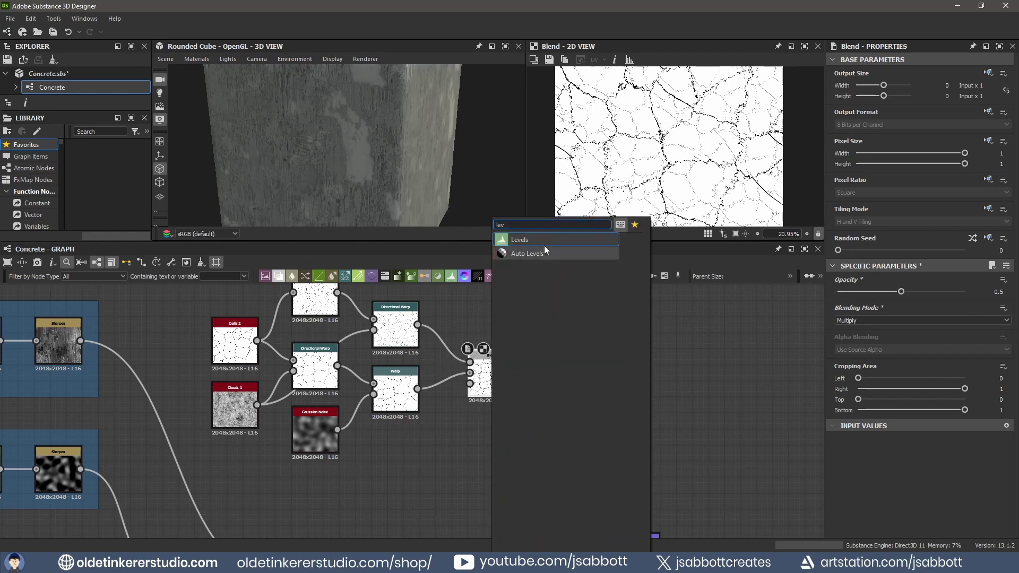
click(535, 238)
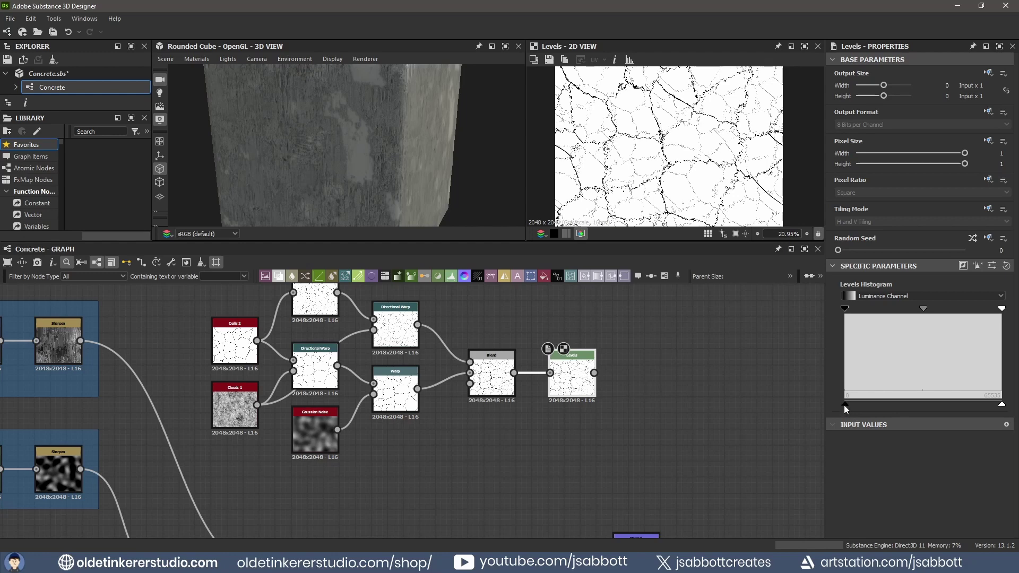
drag(844, 406, 903, 402)
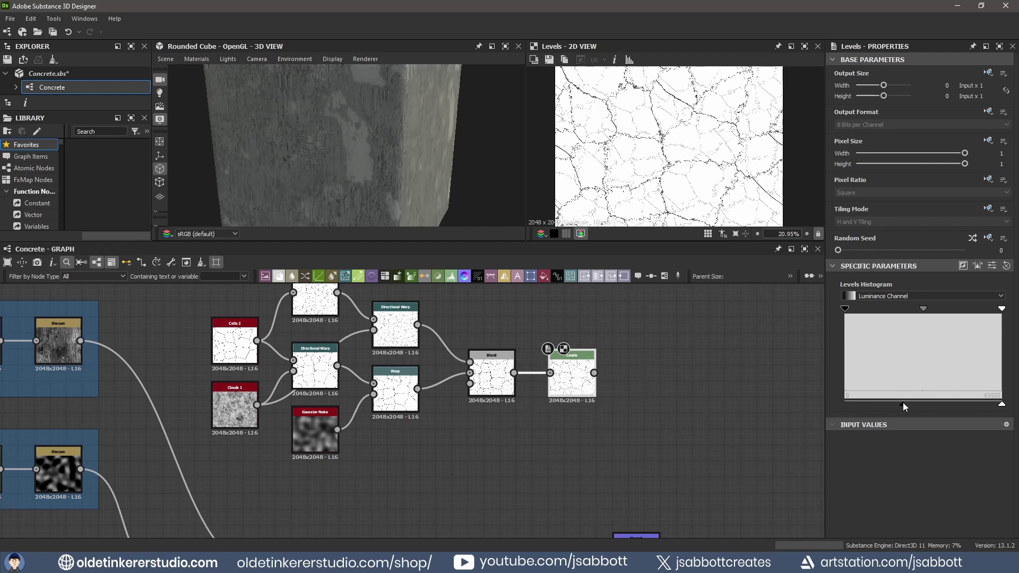
scroll(509, 325, down, 2)
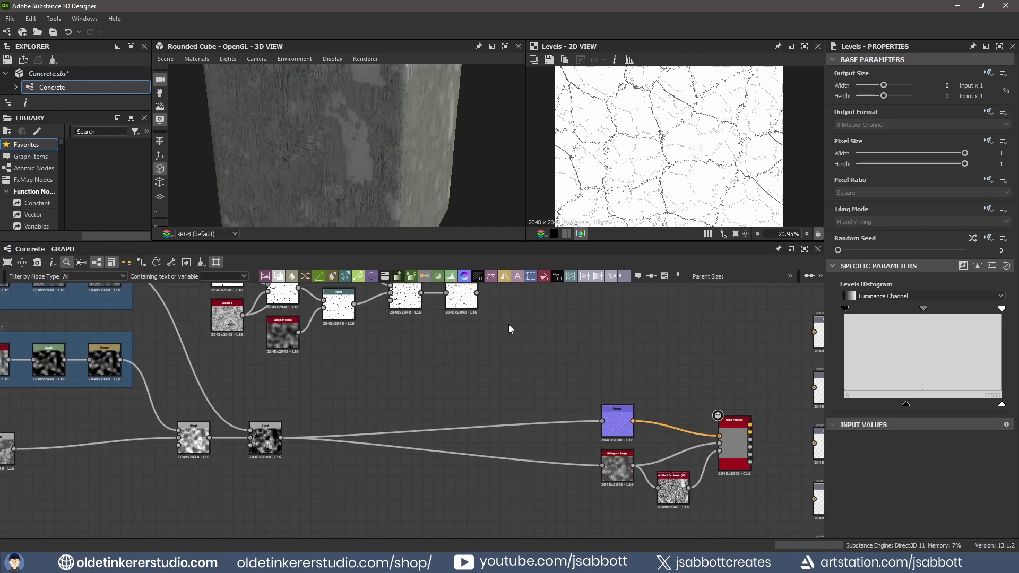